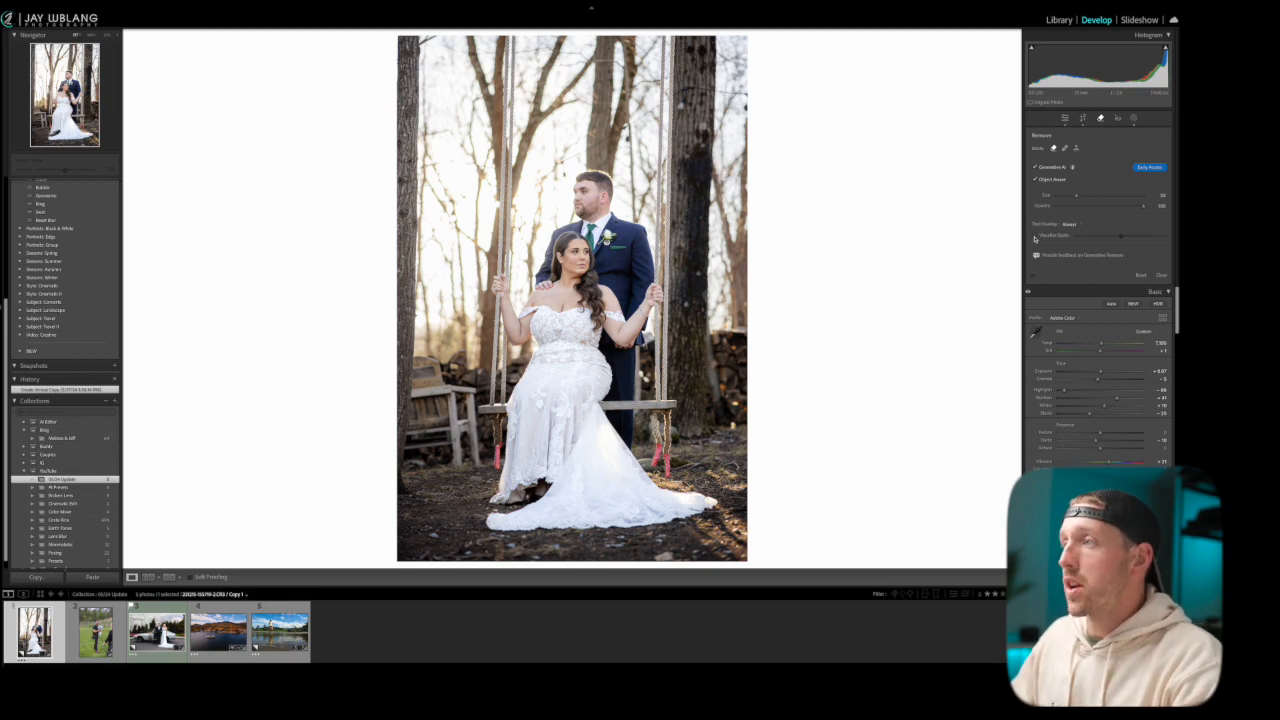
Check the swing photo for blemishes with the Visualize Spots view, and return to the normal view
left_click(1035, 236)
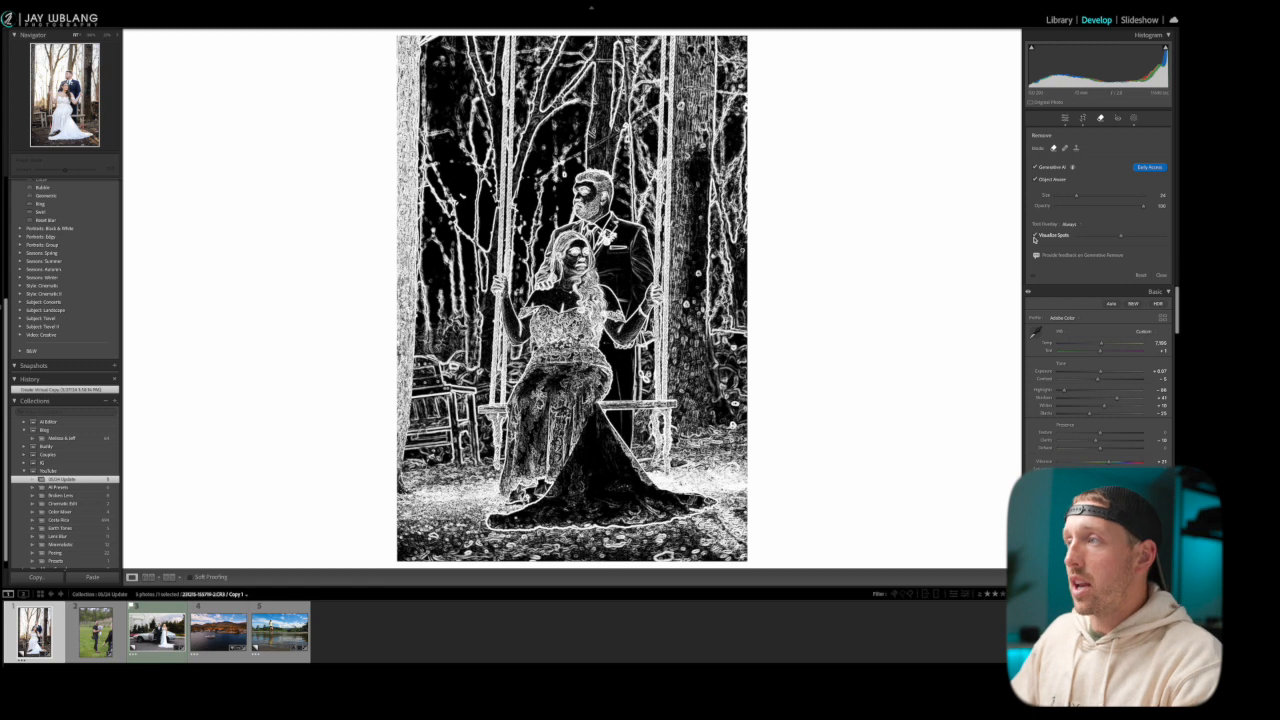
left_click(1035, 236)
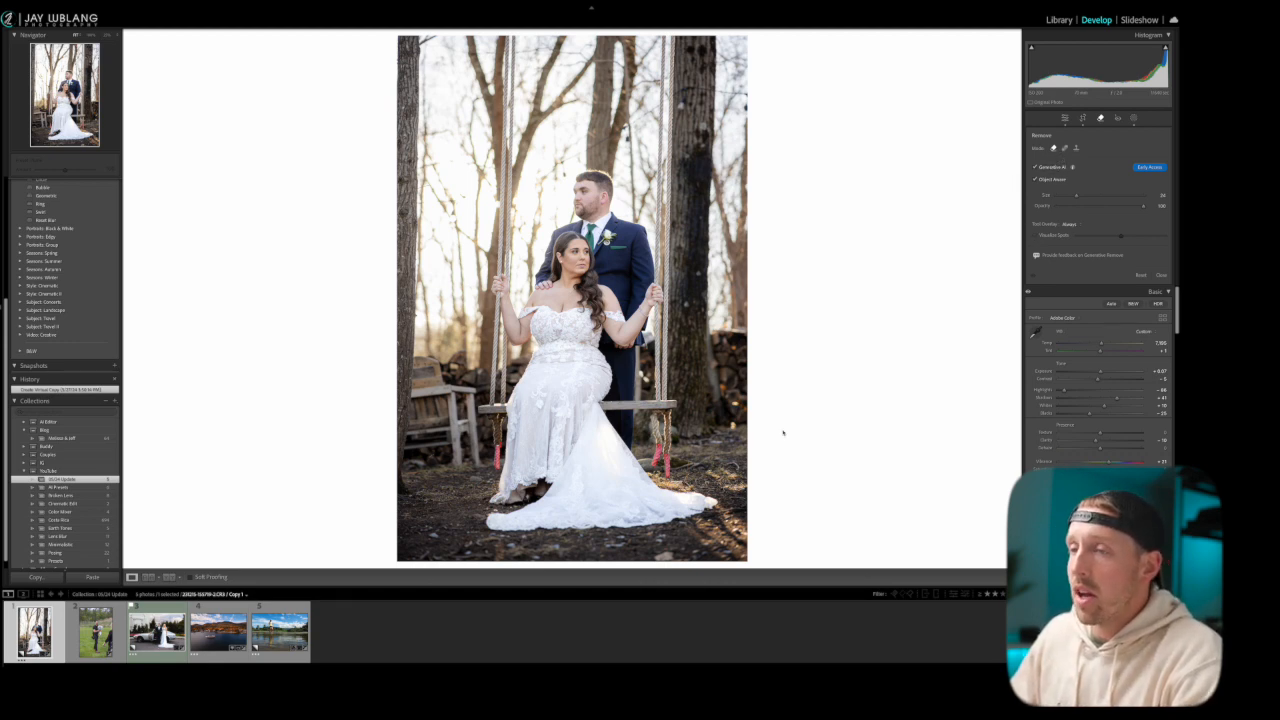
Remove the red rope end hanging below the left end of the swing seat with Generative AI Remove
scroll(505, 459, "down", 5)
left_click_drag(496, 463, 496, 418)
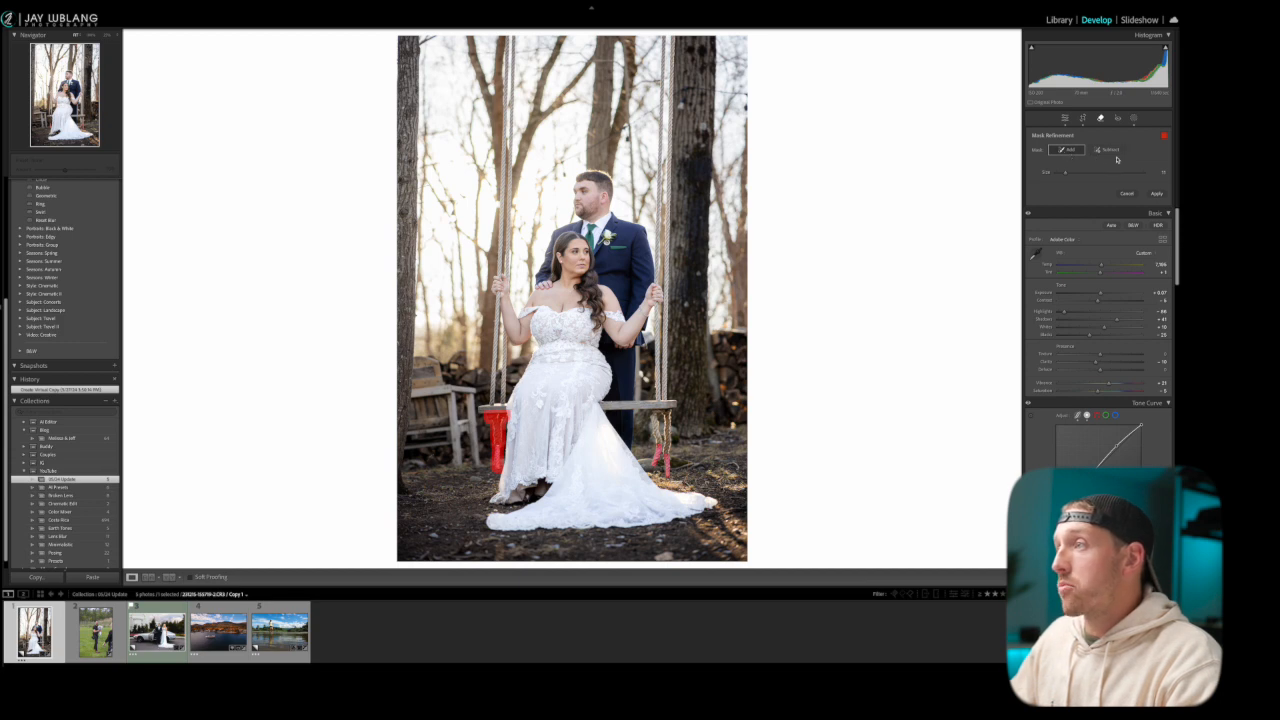
left_click(1157, 194)
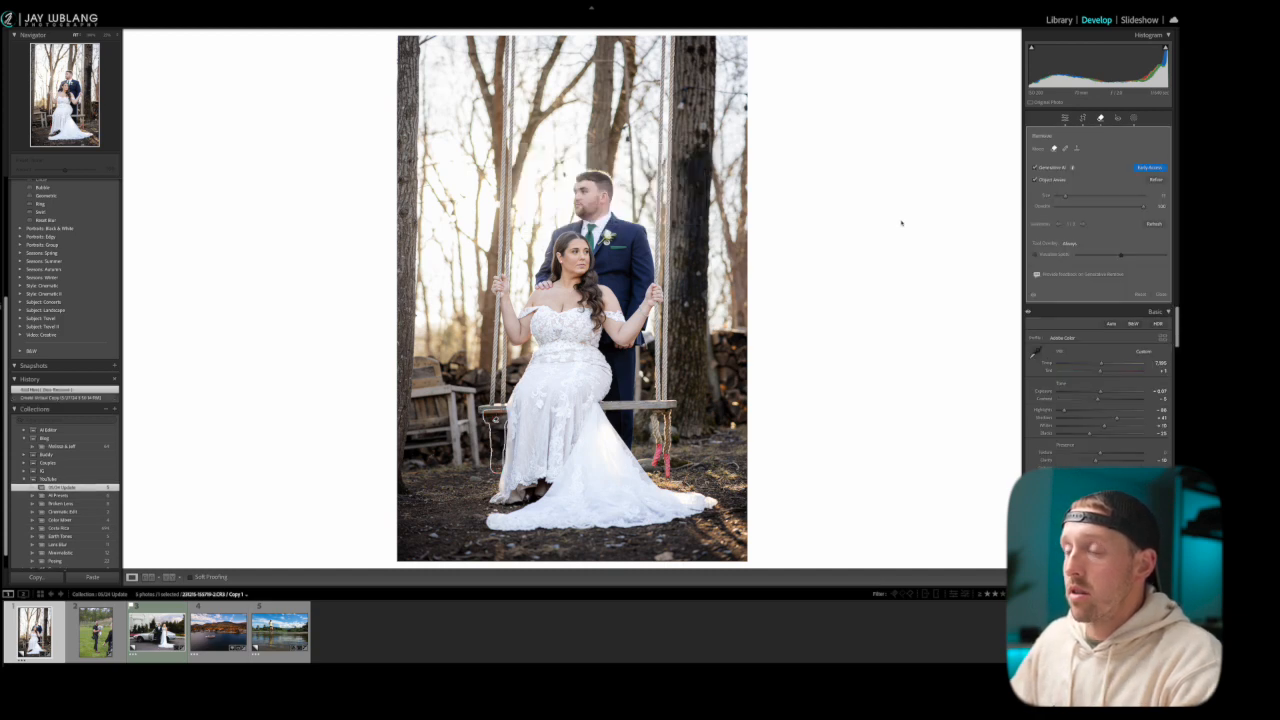
left_click(1161, 295)
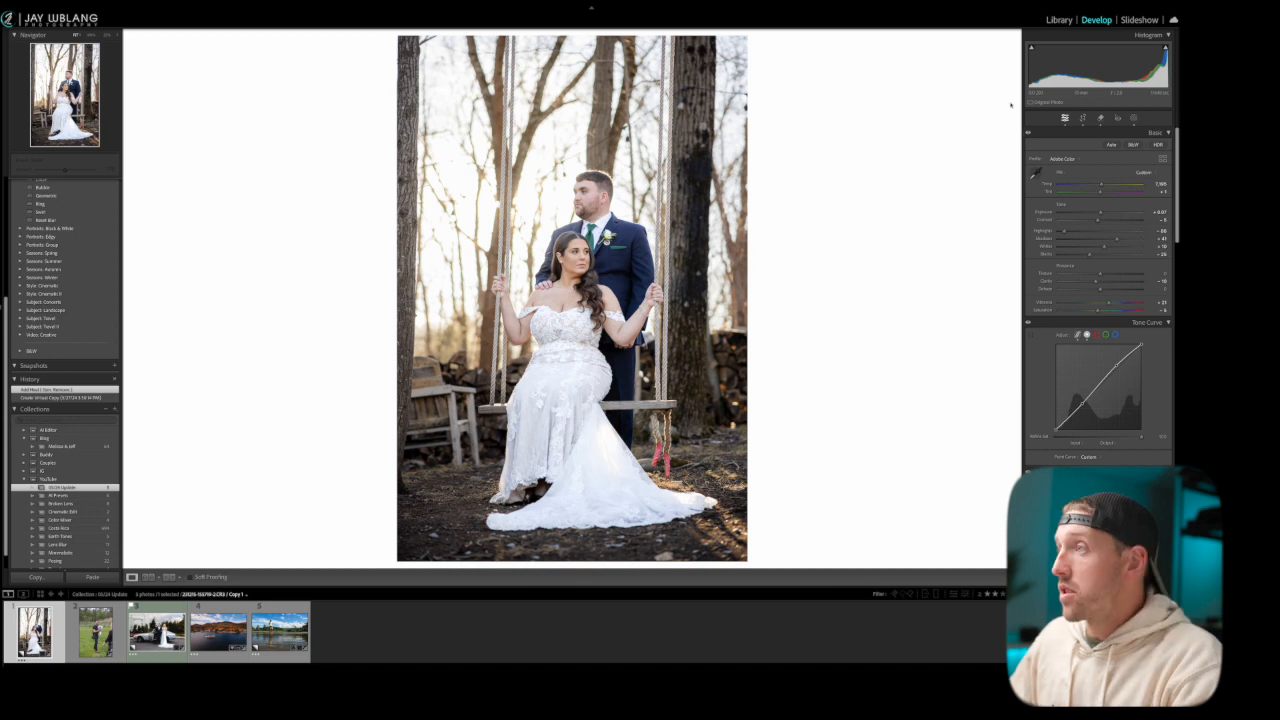
Try removing the wooden bench beside the bride with Generative AI Remove by masking the whole bench
left_click(1100, 118)
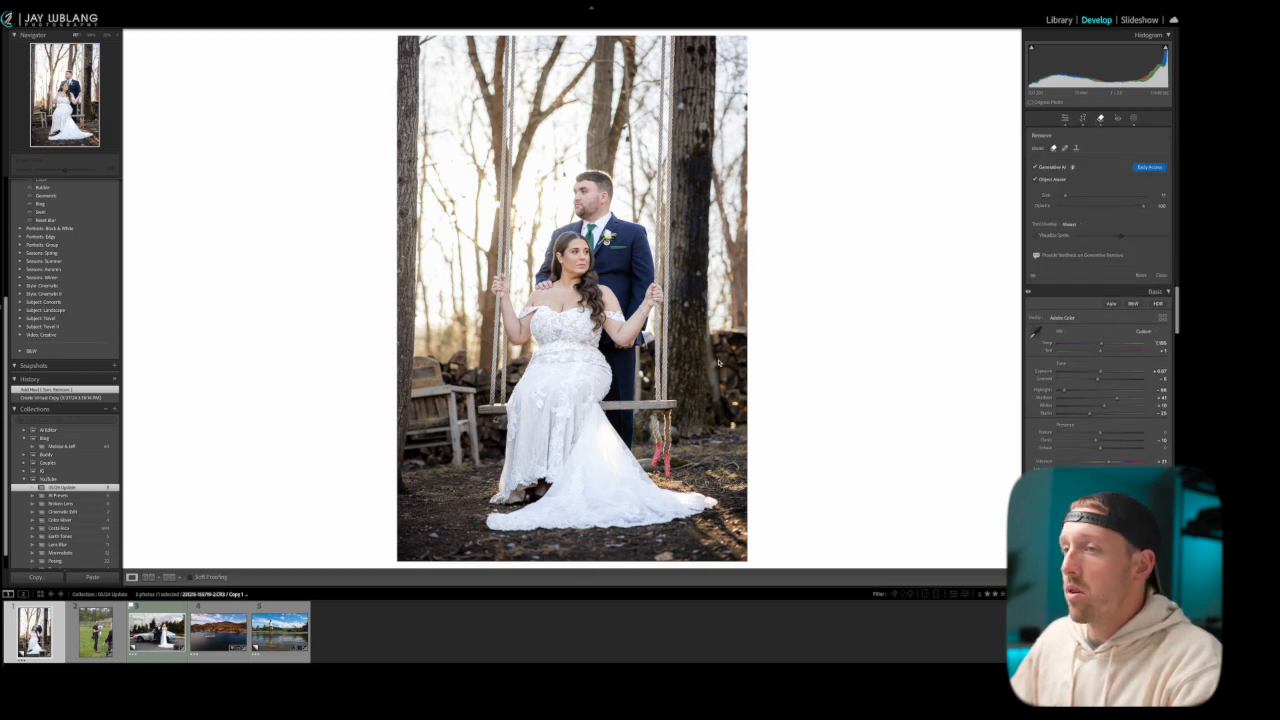
mouse_move(475, 458)
left_mouse_down()
mouse_move(472, 388)
mouse_move(447, 388)
mouse_move(410, 358)
mouse_move(405, 458)
mouse_move(448, 446)
mouse_move(468, 466)
mouse_move(461, 413)
mouse_move(437, 432)
mouse_move(421, 422)
mouse_move(424, 380)
mouse_move(442, 421)
mouse_move(426, 413)
mouse_move(428, 364)
left_mouse_up()
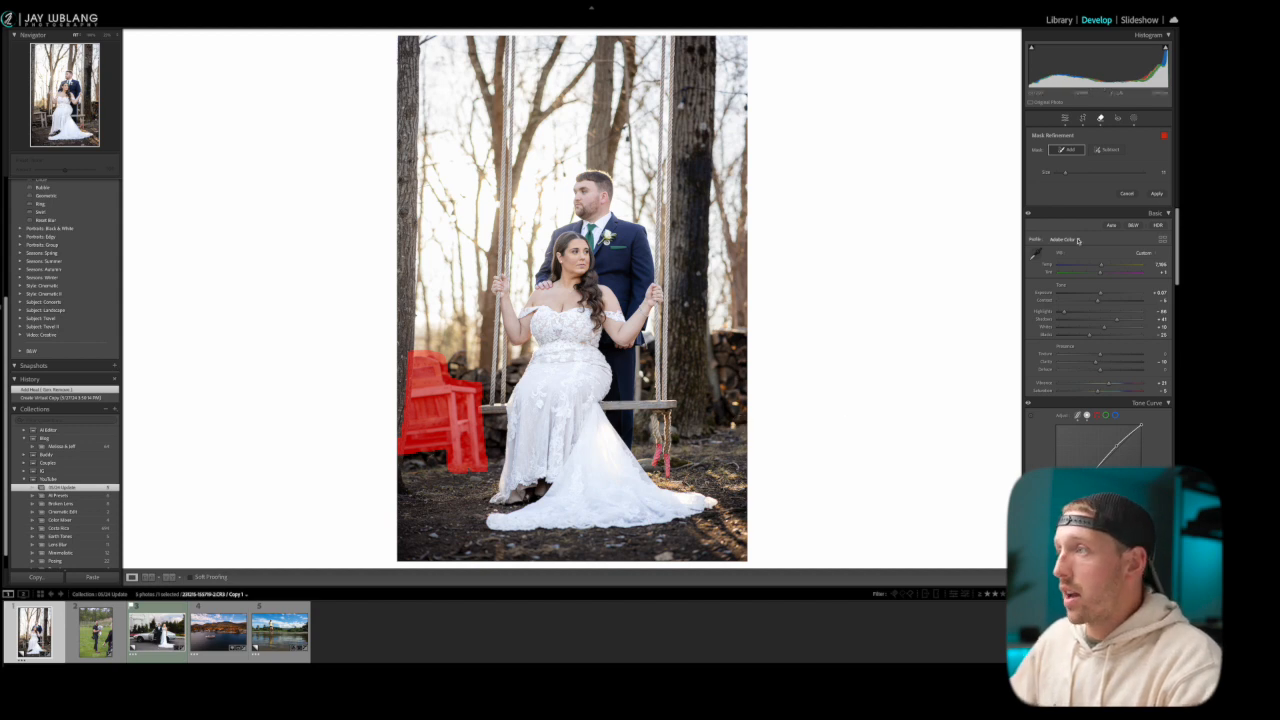
left_click(1156, 193)
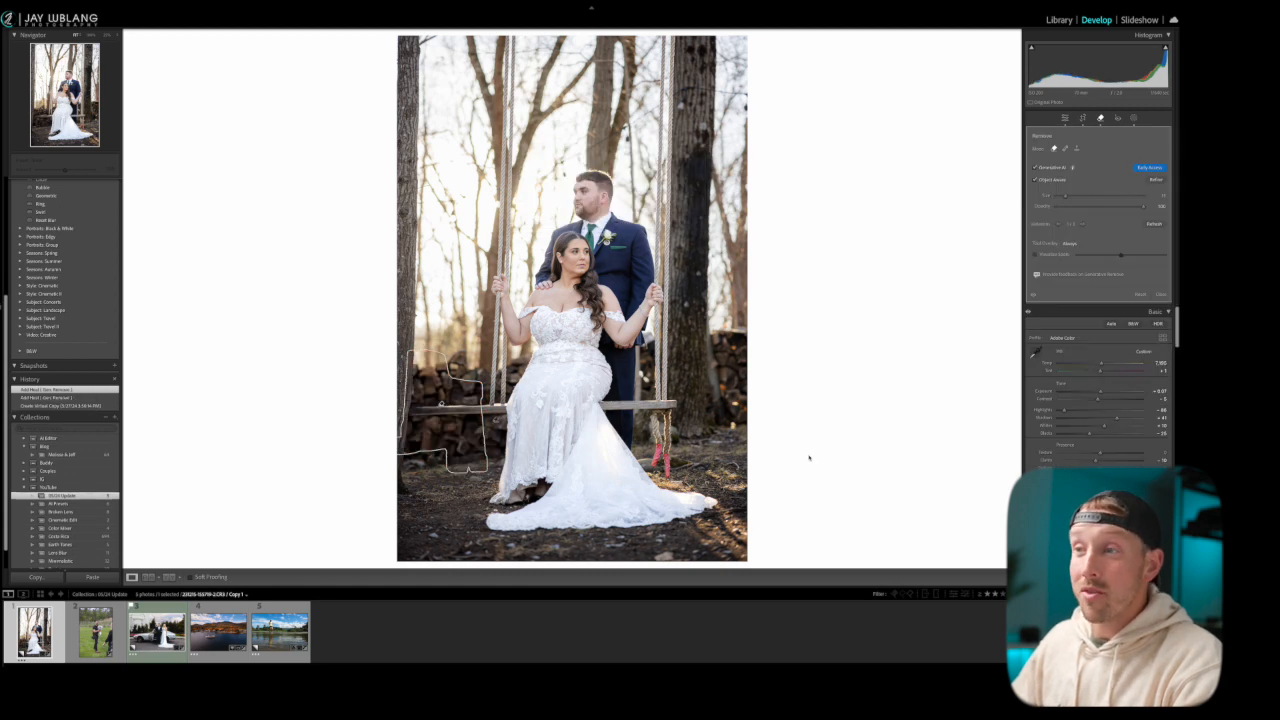
left_click(1100, 118)
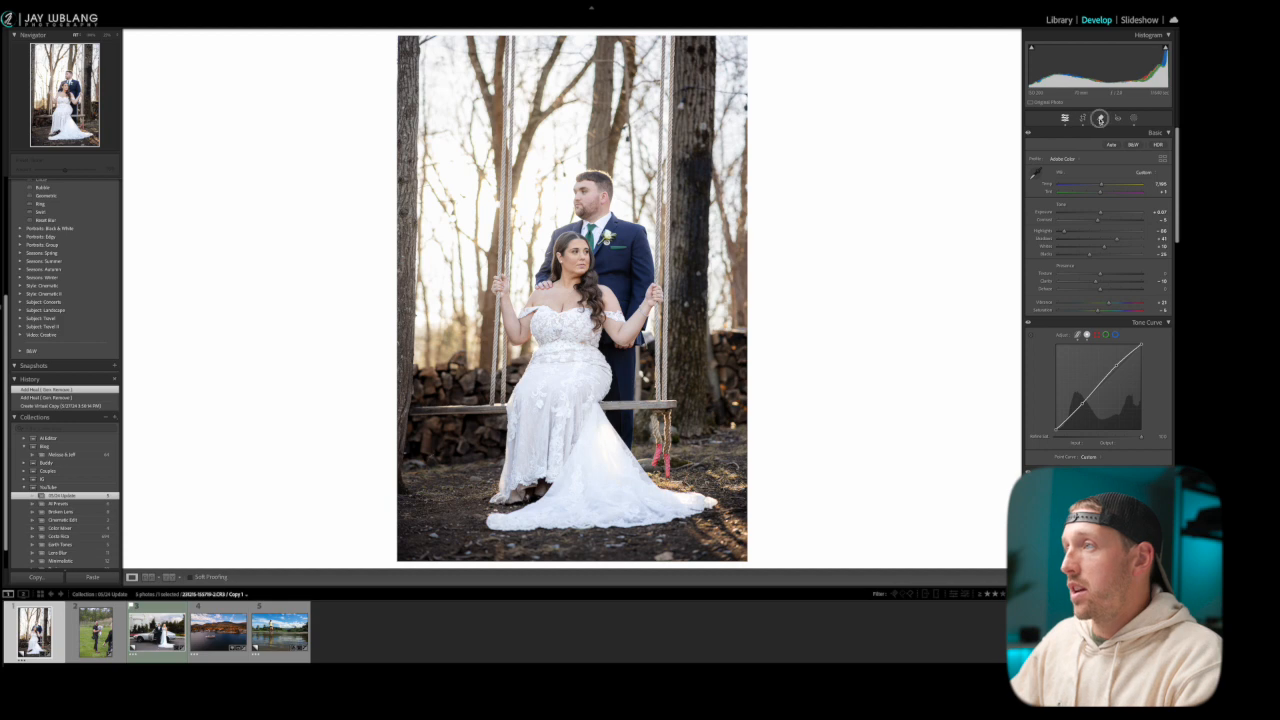
Try healing away the overextended part of the swing seat to the left of the bride with the Heal brush
left_click(1100, 119)
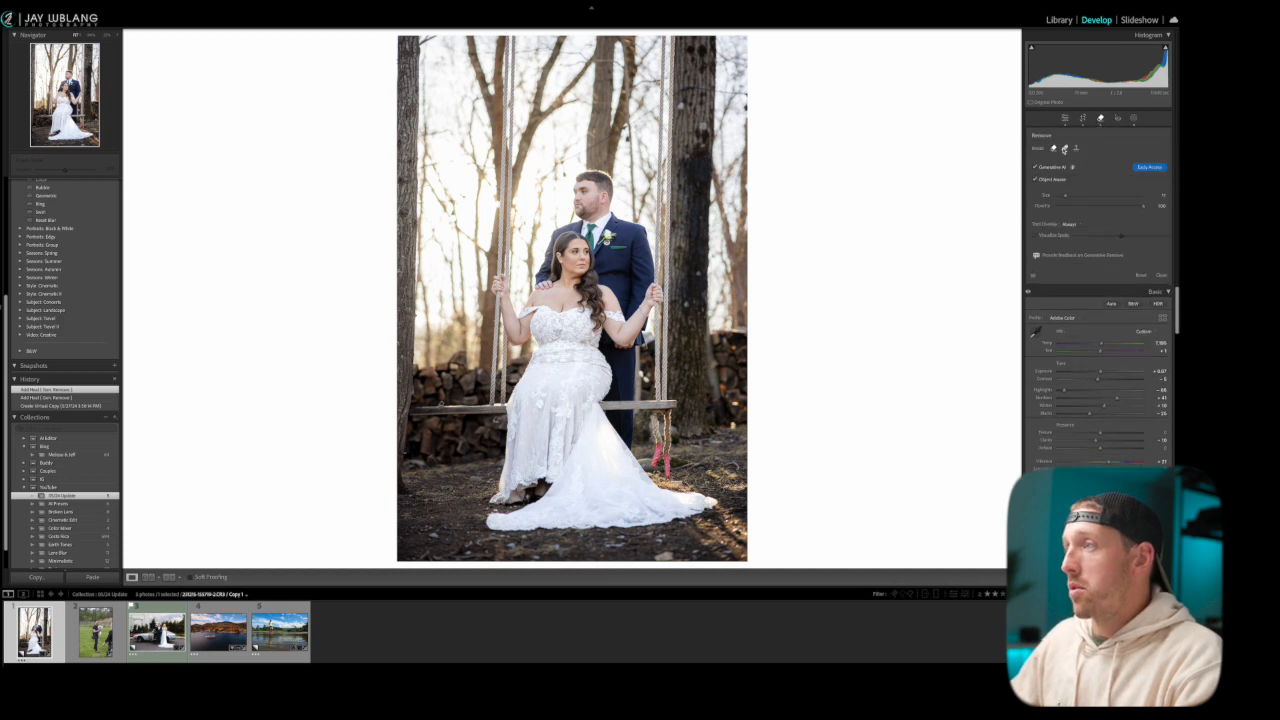
left_click(1064, 148)
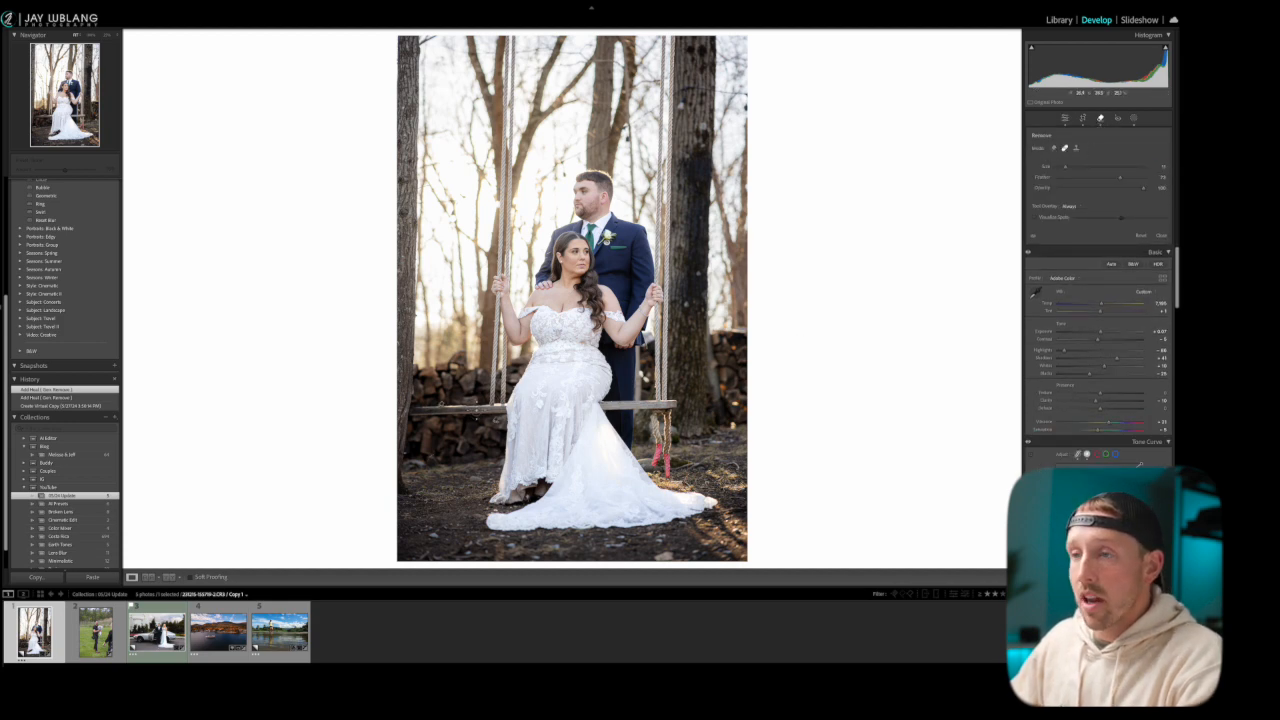
left_click_drag(490, 413, 418, 412)
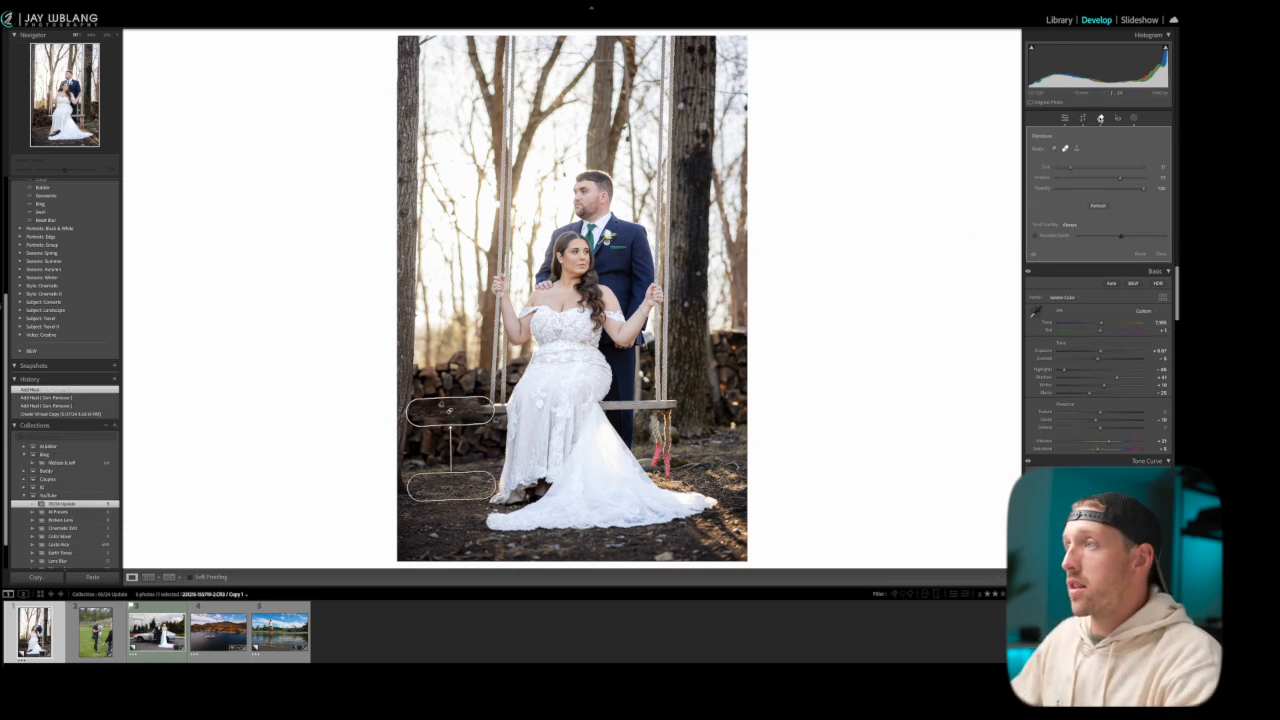
left_click(1101, 118)
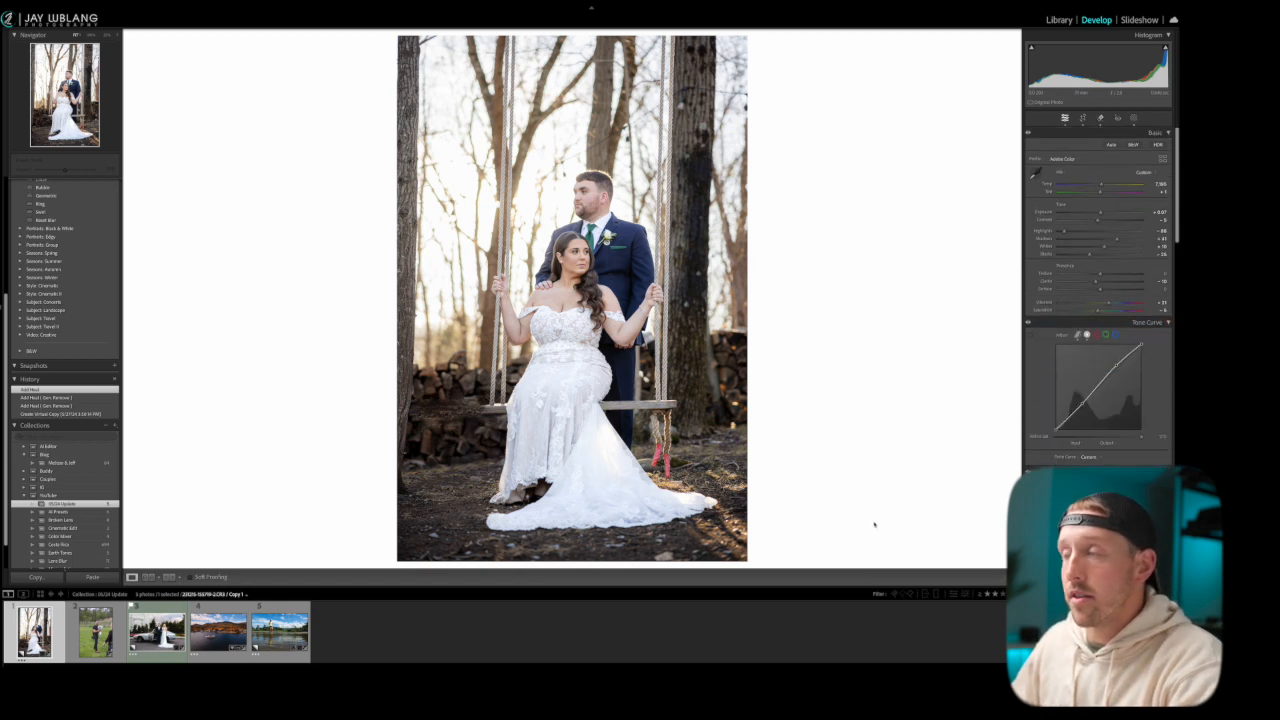
Undo the heal stroke on the swing seat and the bench removal
key("ctrl+z")
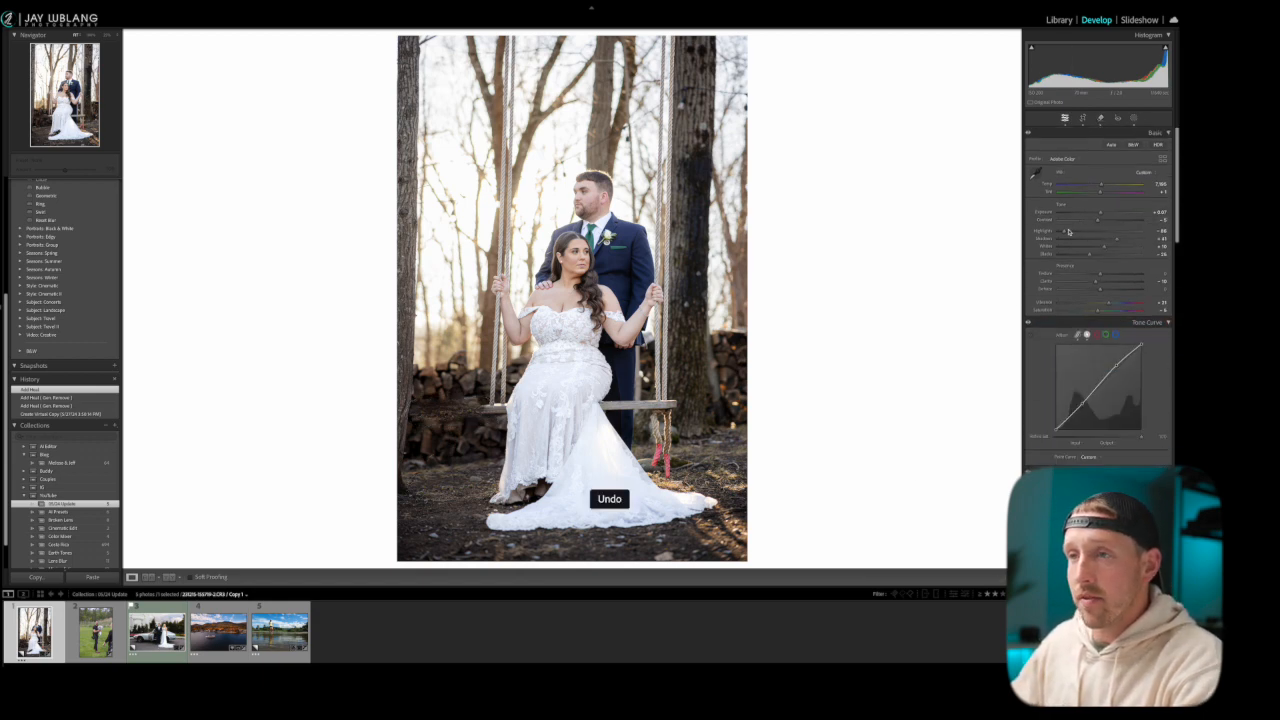
key("ctrl+z")
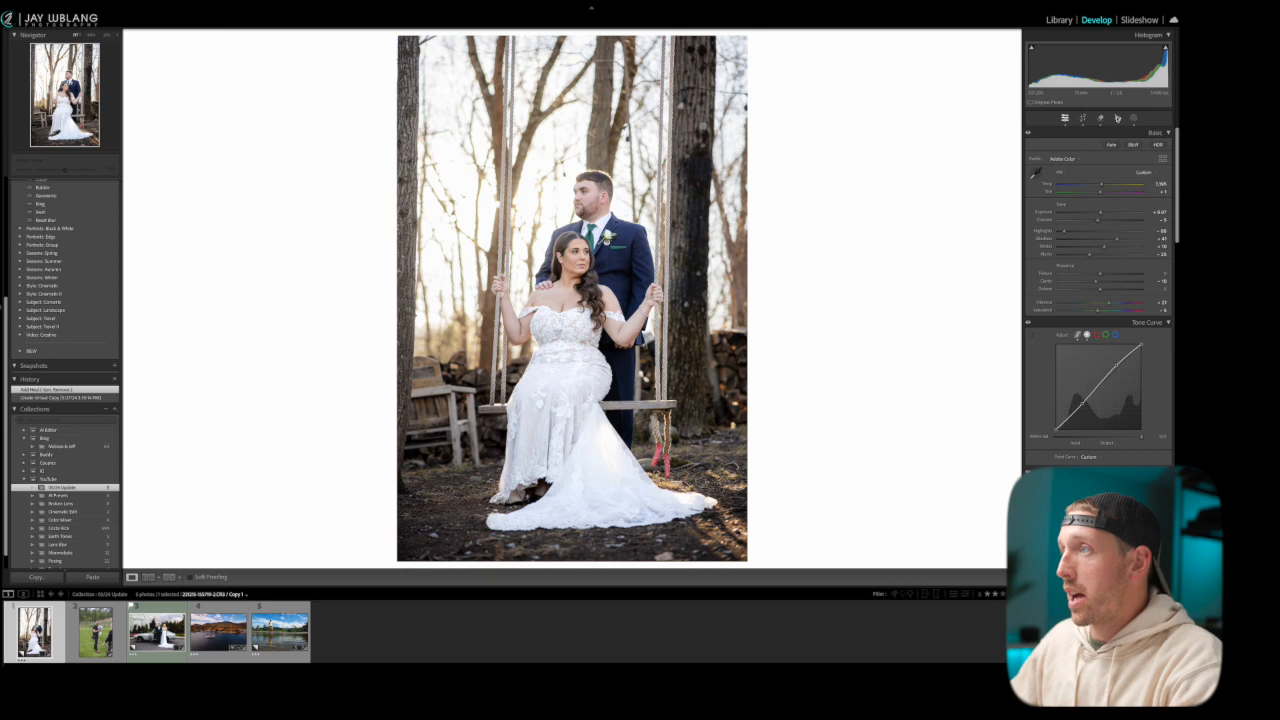
Switch back to Remove mode with Generative AI and erase the wooden bench behind the swing
left_click(1100, 118)
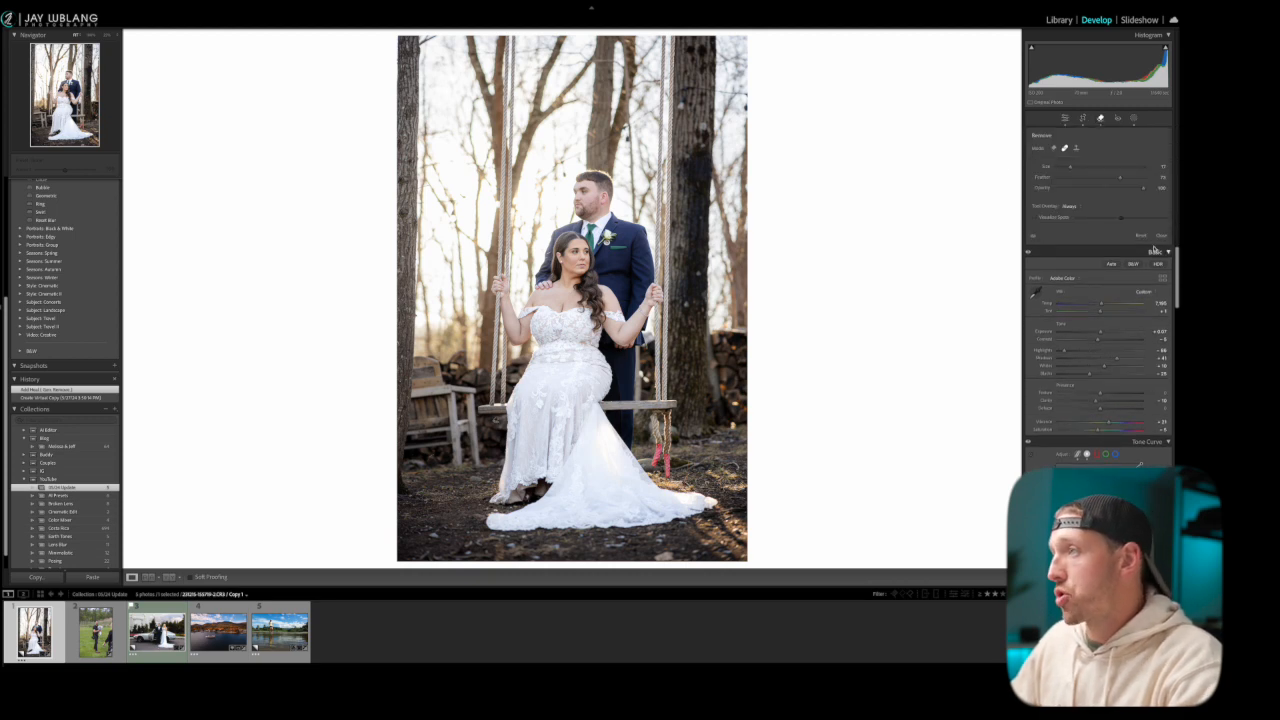
left_click(1053, 148)
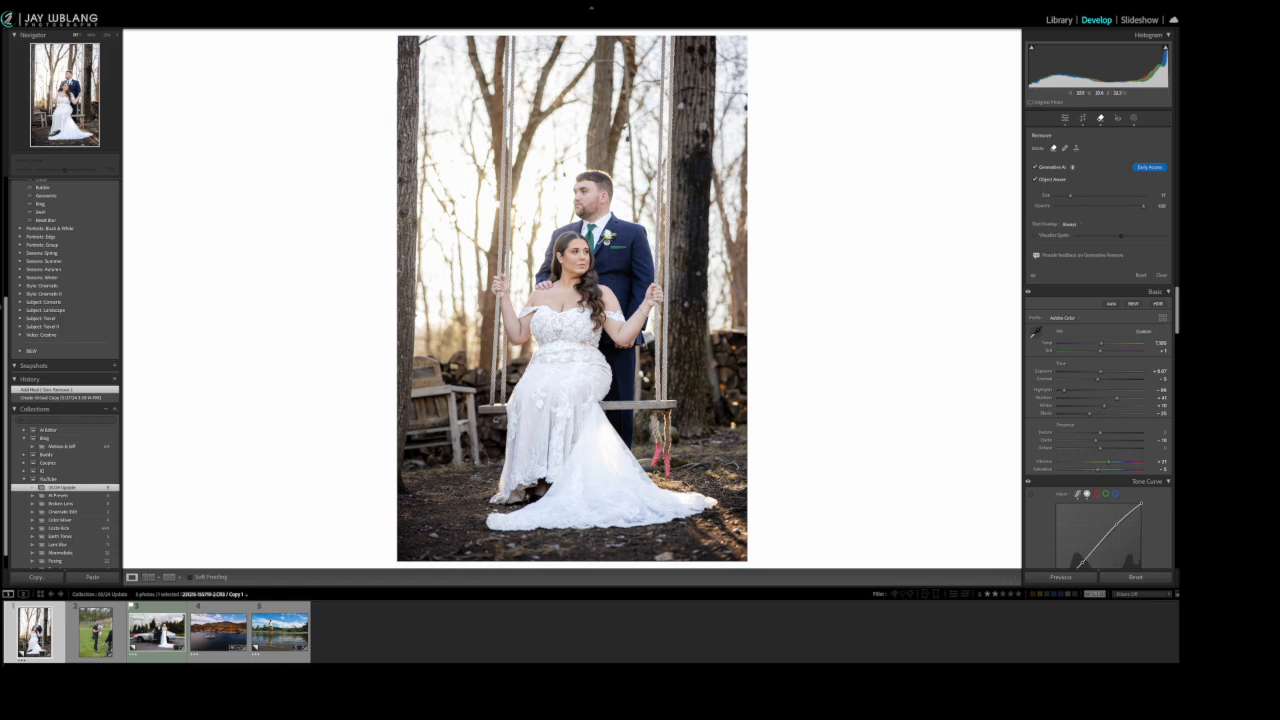
mouse_move(475, 415)
left_mouse_down()
mouse_move(411, 363)
mouse_move(404, 454)
mouse_move(444, 439)
mouse_move(451, 459)
mouse_move(463, 451)
mouse_move(428, 431)
left_mouse_up()
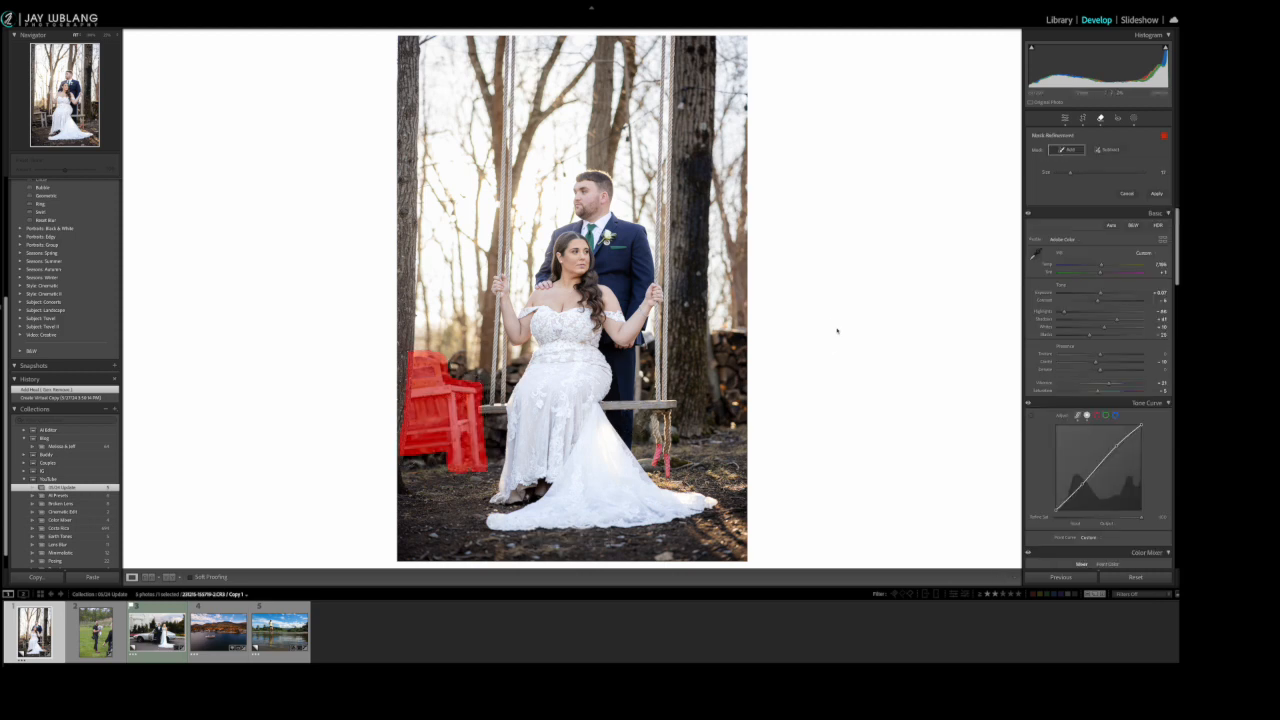
left_click(1156, 193)
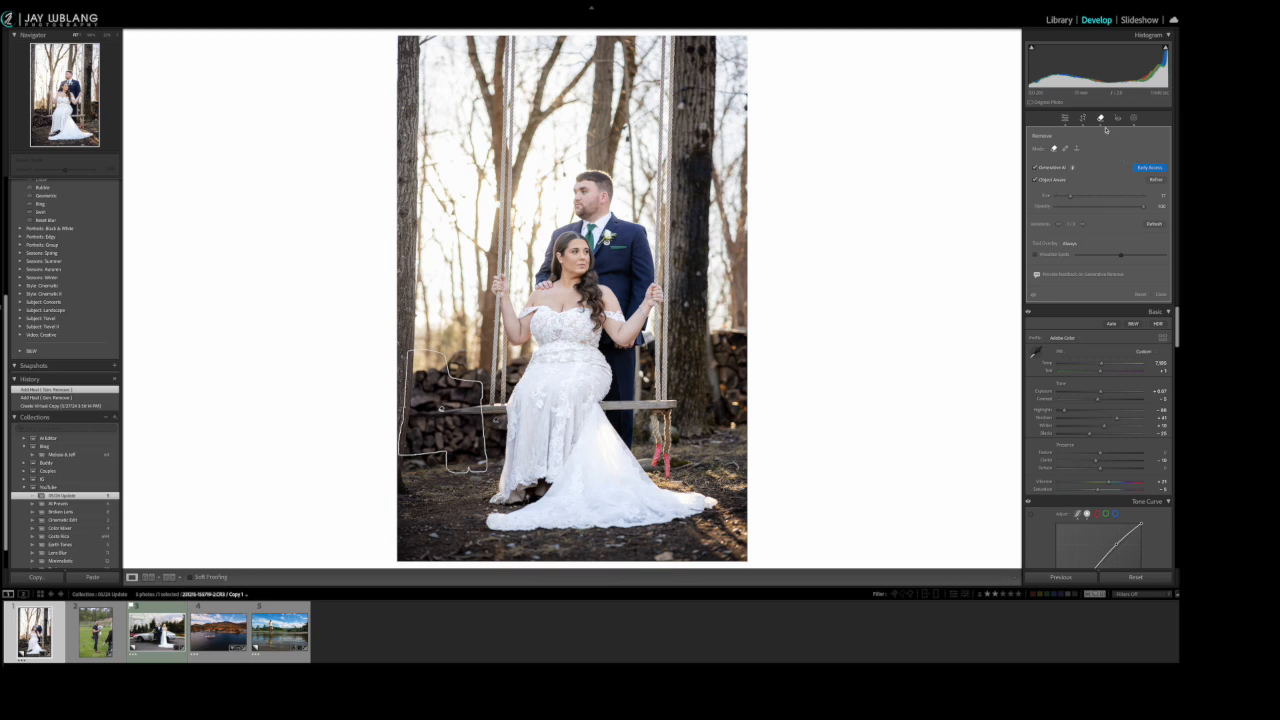
Refine the bench removal by subtracting the end of the swing seat from its mask, and reapply it
left_click(1158, 180)
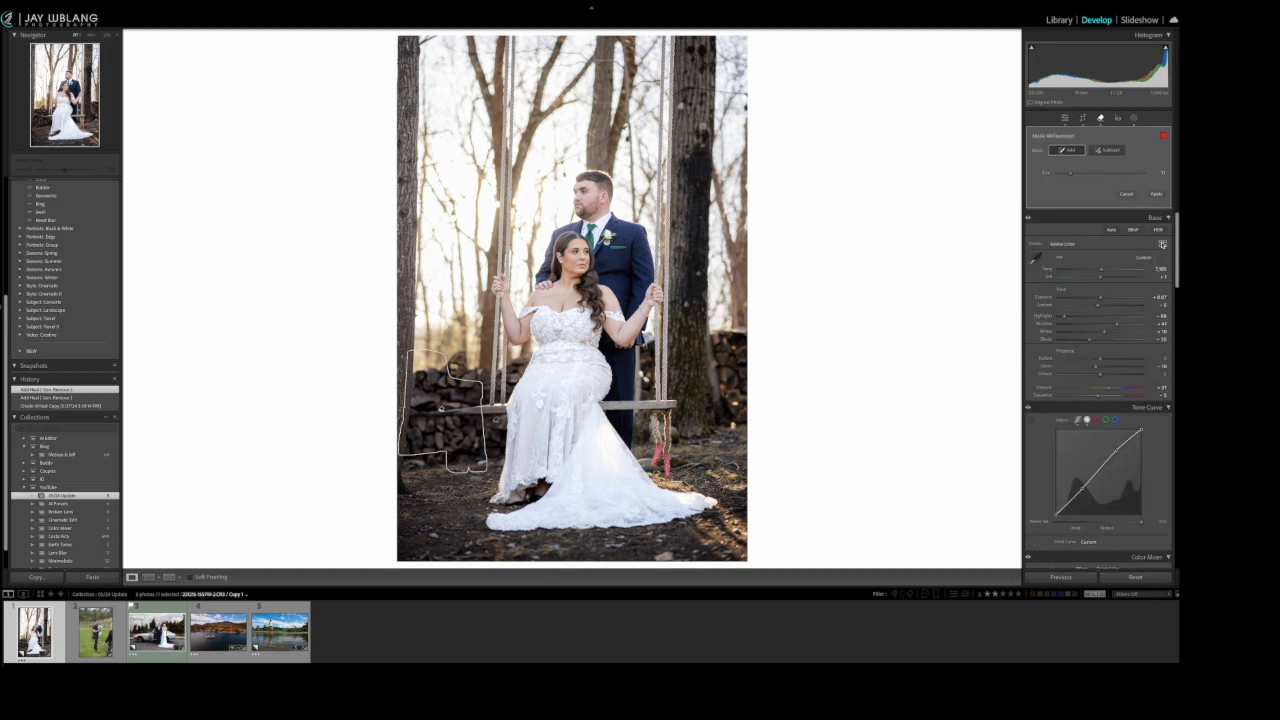
left_click(1108, 151)
scroll(486, 411, "down", 5)
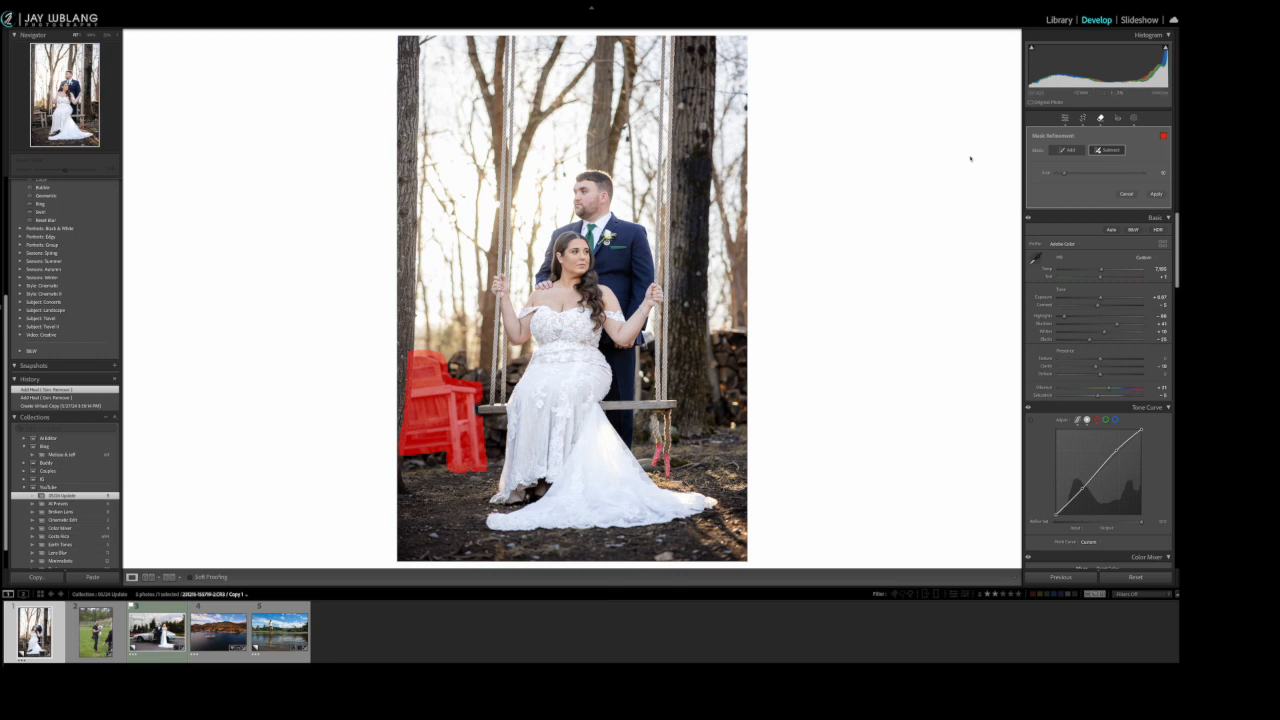
left_click(1157, 194)
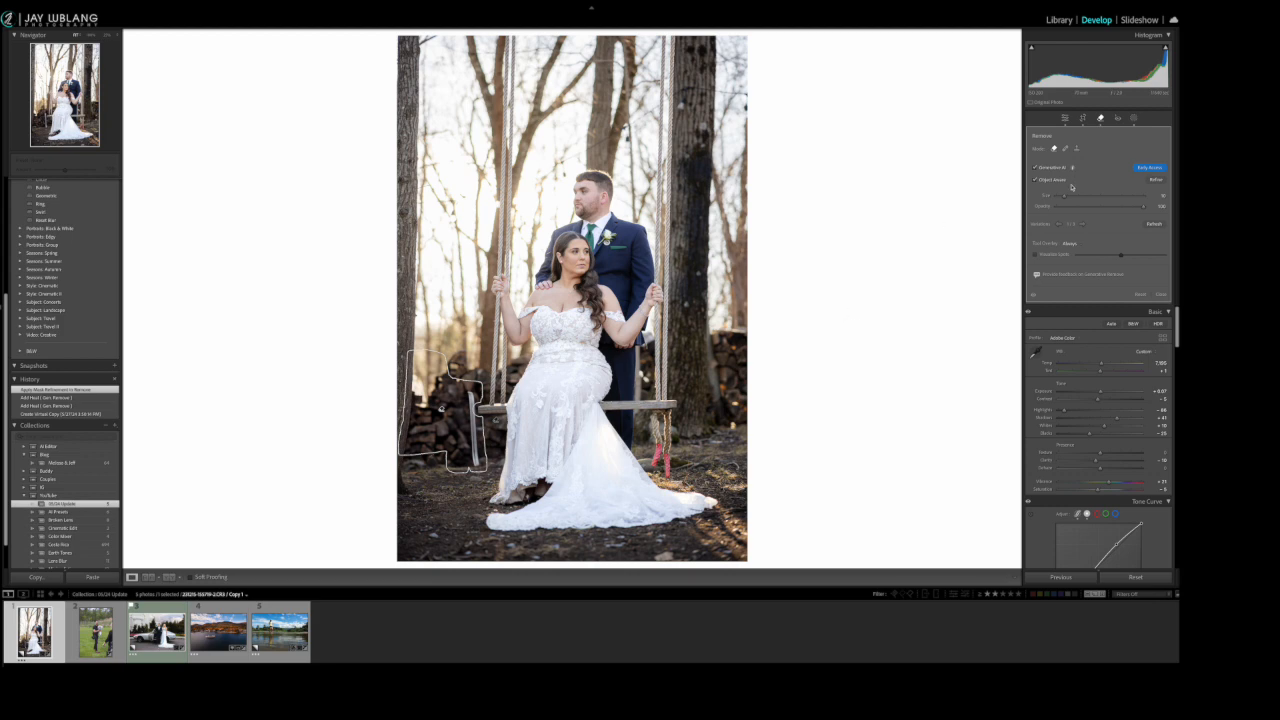
Generatively remove the narrow vertical remnant crossing the left end of the swing seat down to the ground
left_click_drag(478, 486, 470, 388)
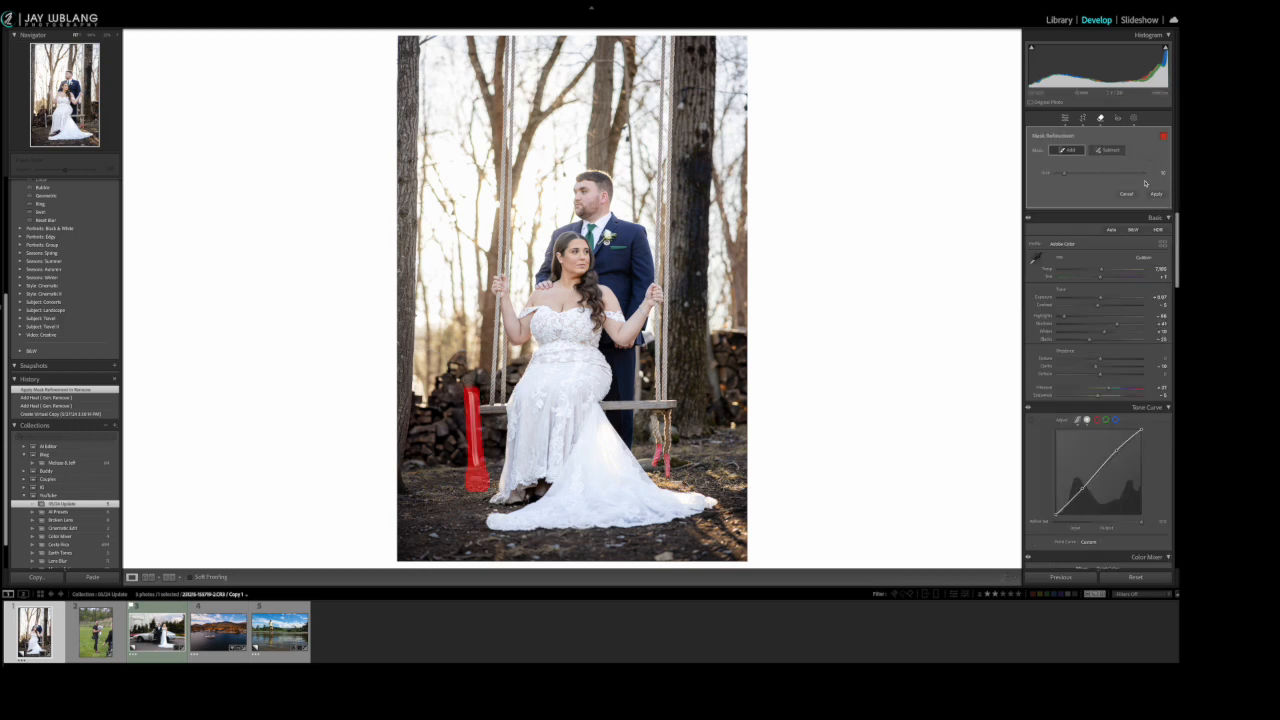
left_click(1156, 193)
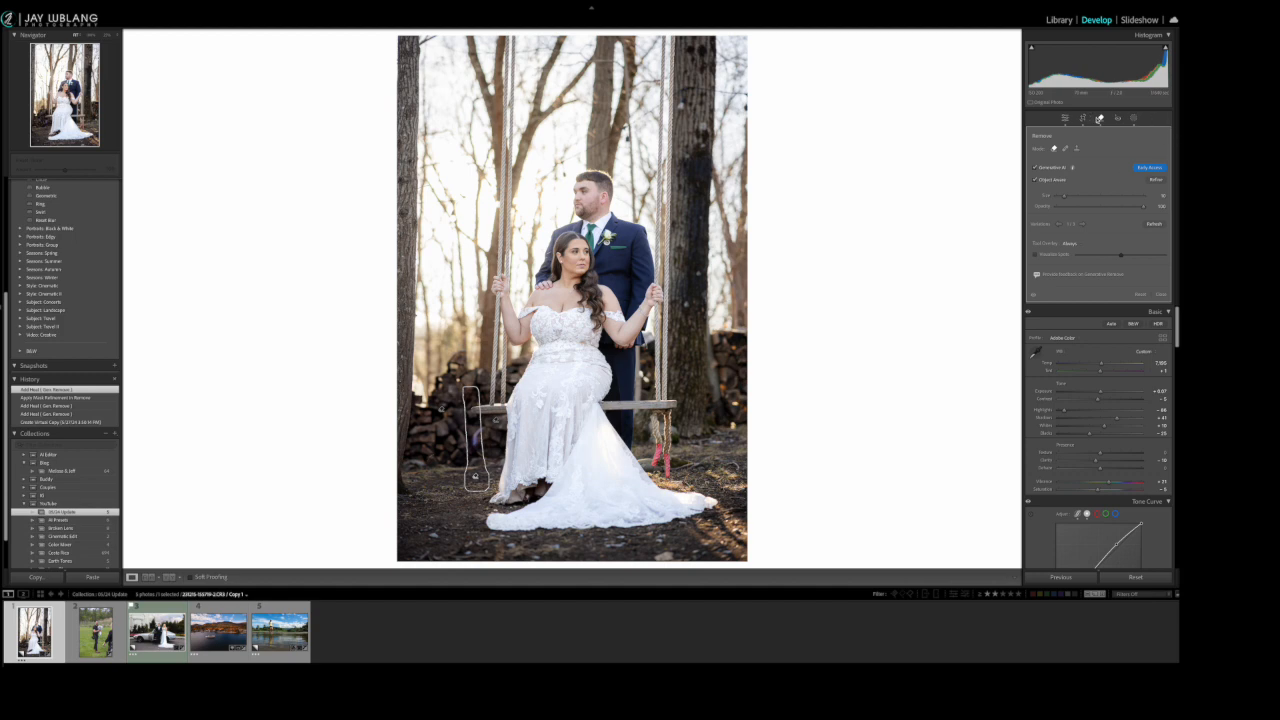
key("q")
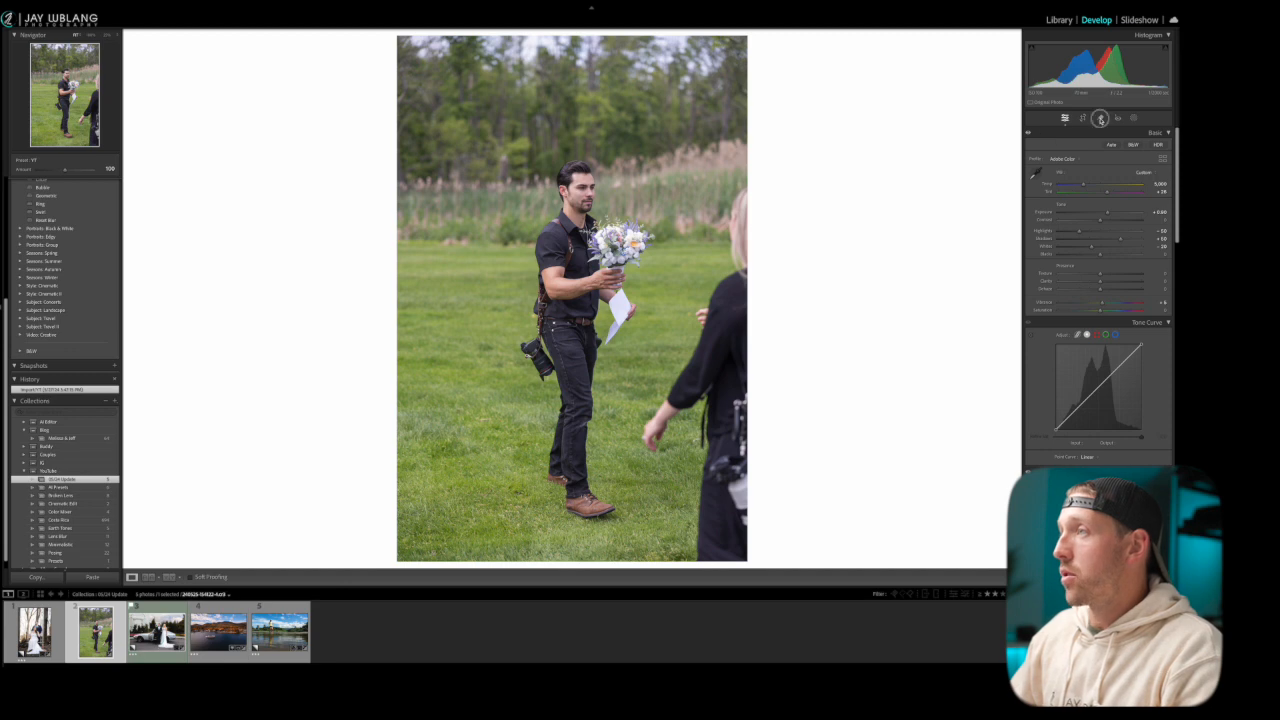
Remove the flower bouquet from the man's hand with object-aware Generative AI Remove
left_click(1100, 119)
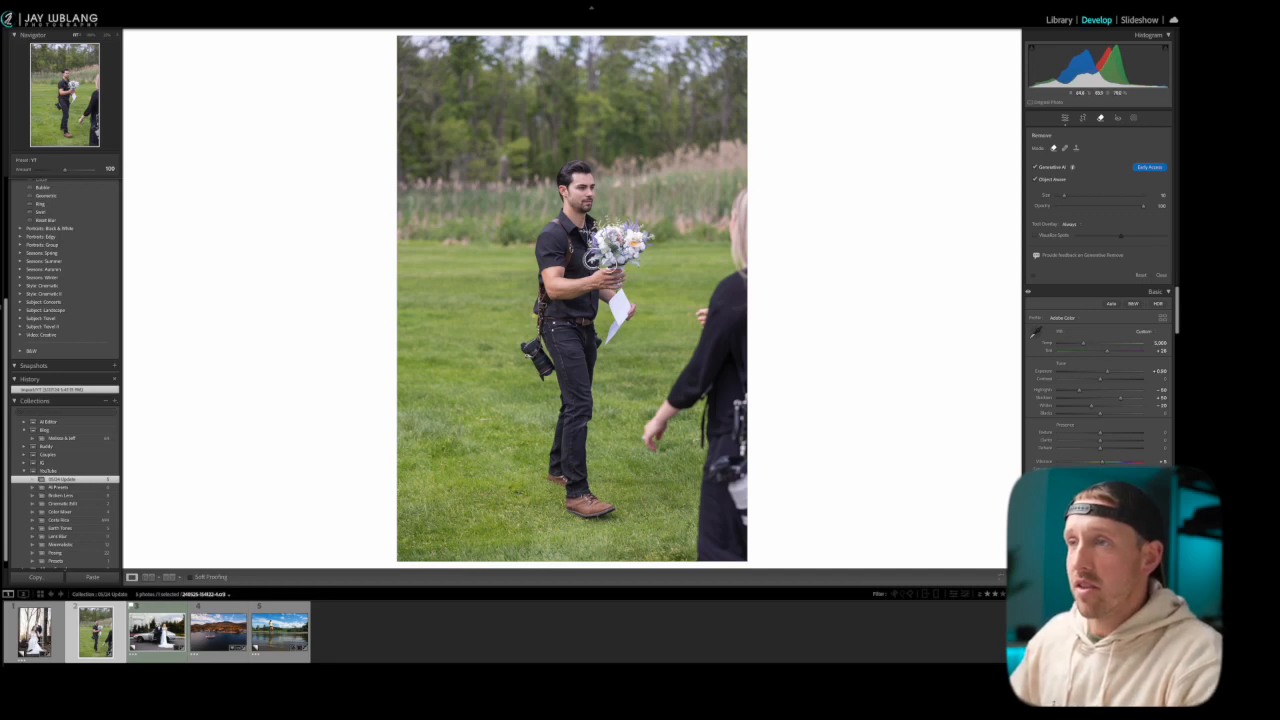
mouse_move(575, 230)
left_mouse_down()
mouse_move(622, 217)
mouse_move(645, 226)
mouse_move(648, 244)
left_mouse_up()
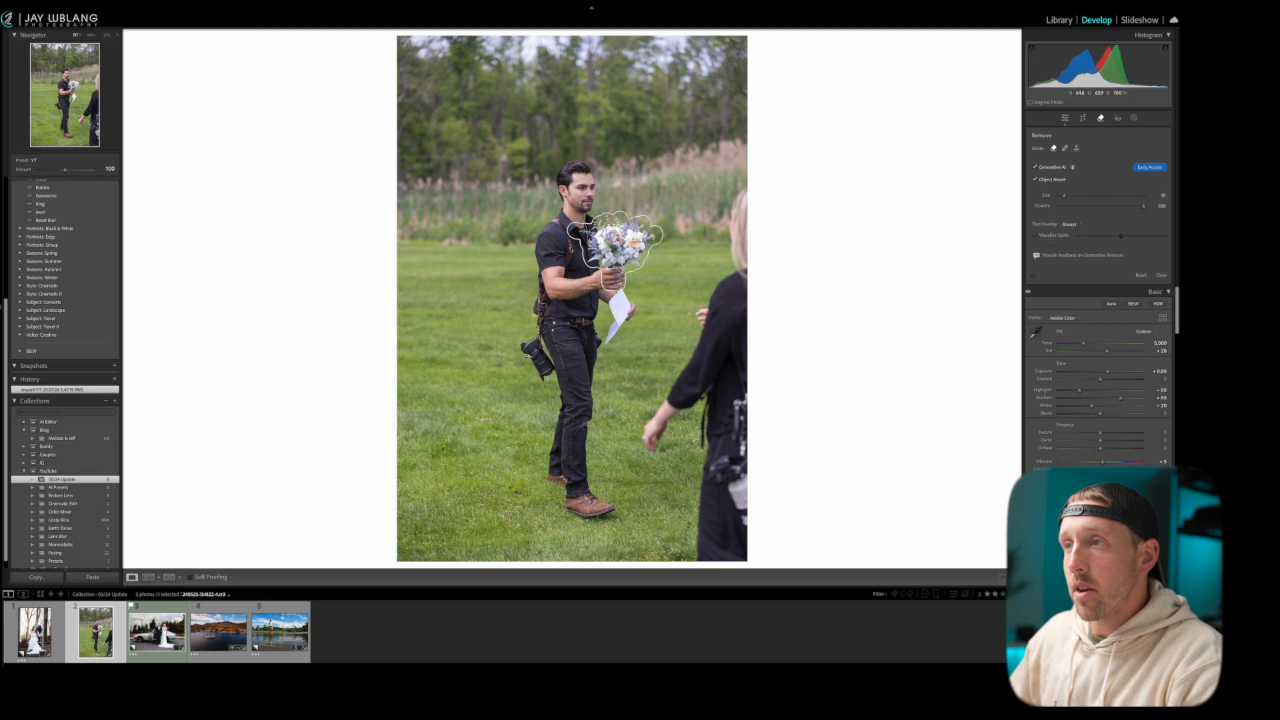
left_click_drag(641, 263, 610, 252)
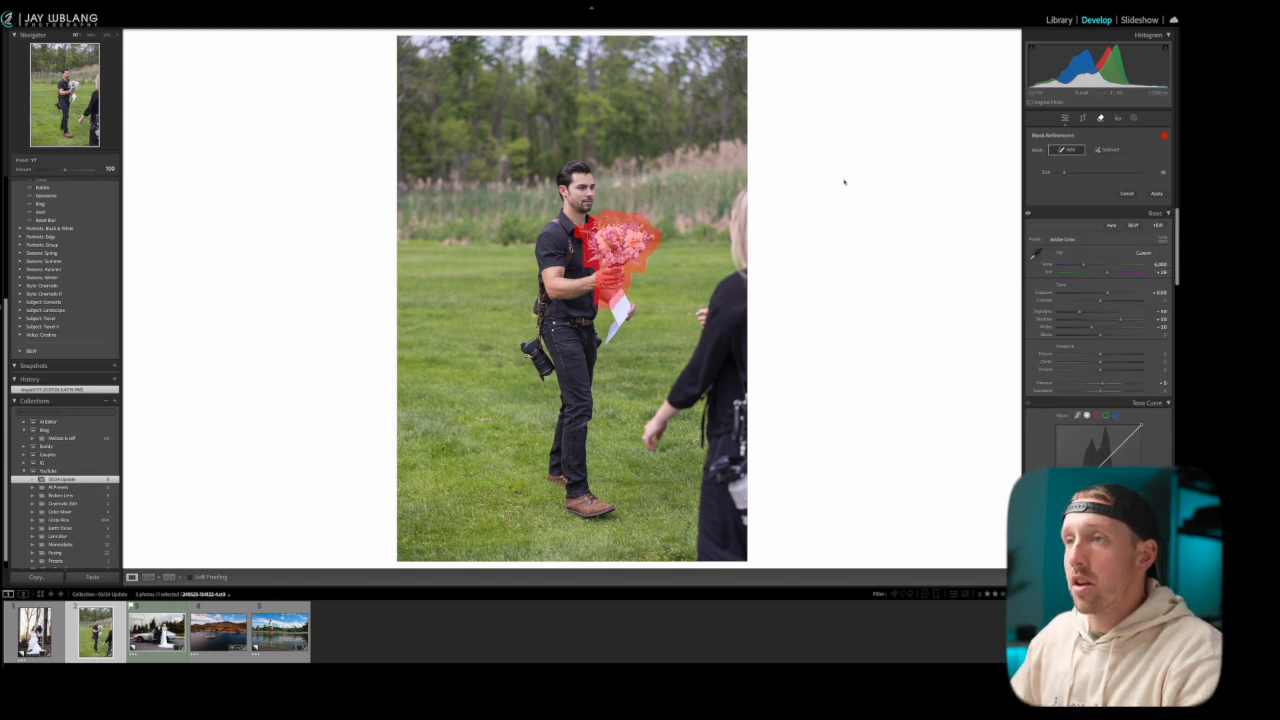
left_click(1157, 193)
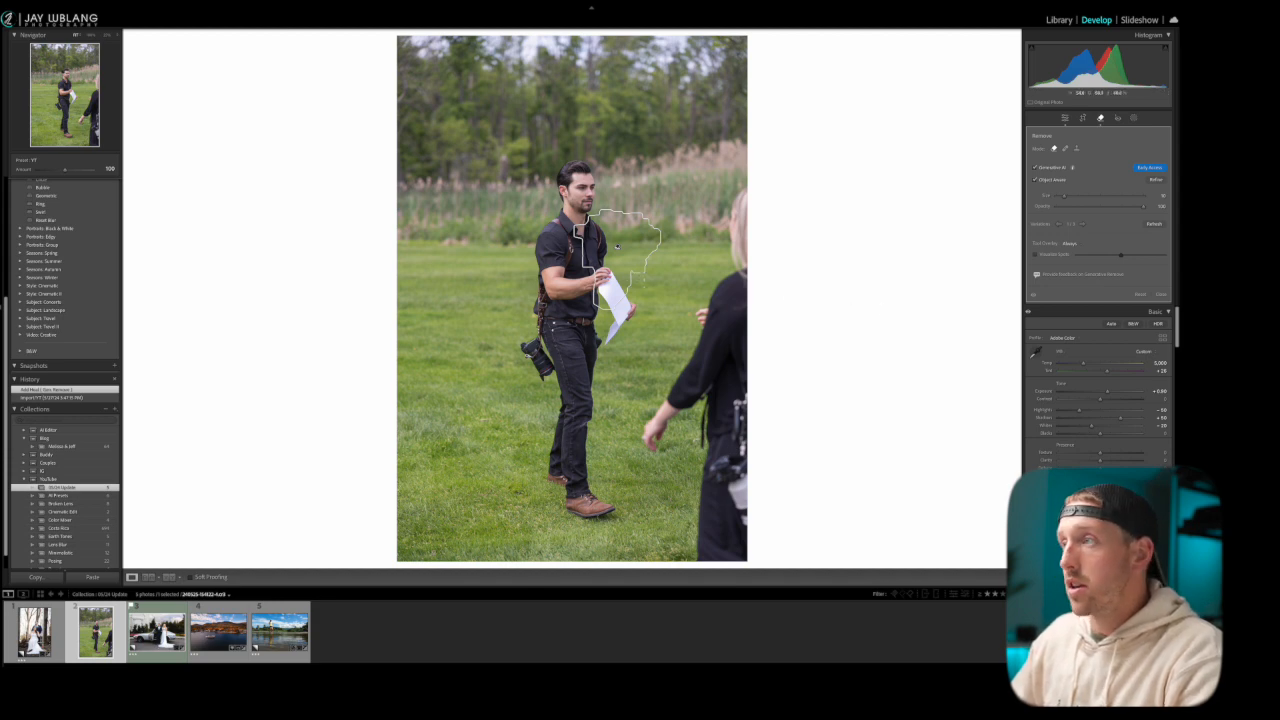
key("q")
Inspect the man's hands up close, reselect the bouquet removal and advance to its third generated variation
left_click(612, 278)
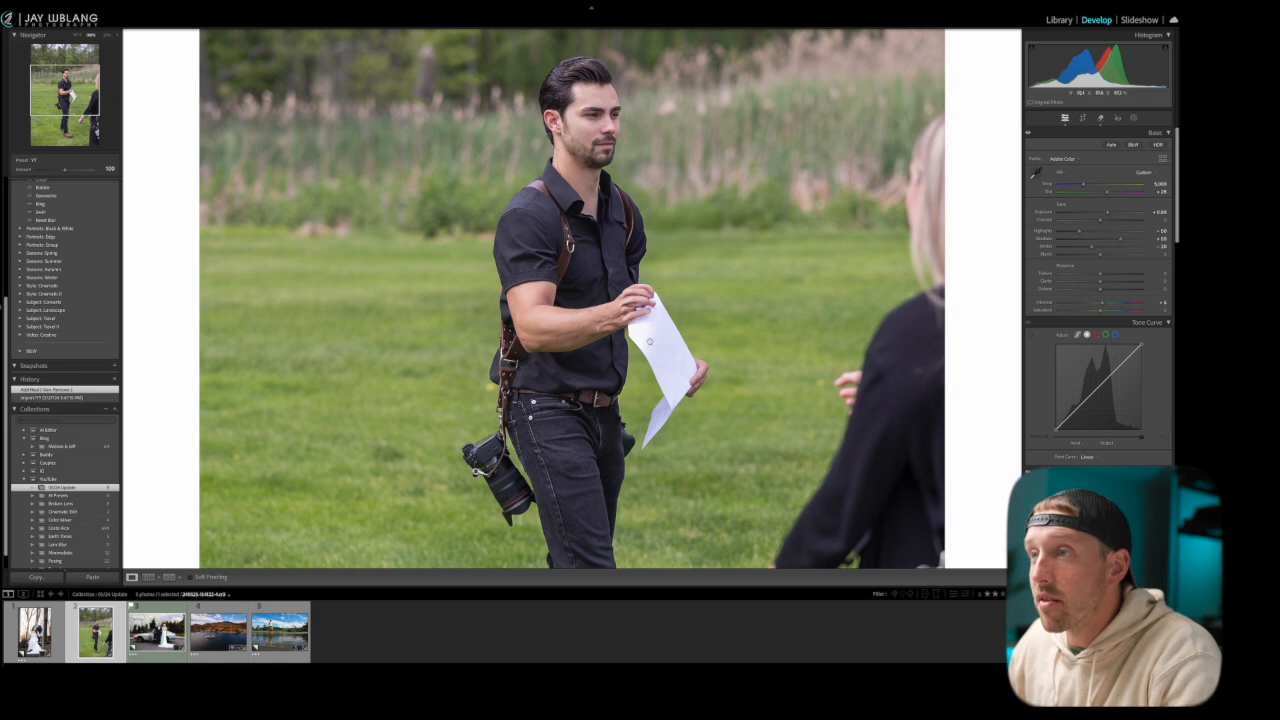
left_click(641, 302)
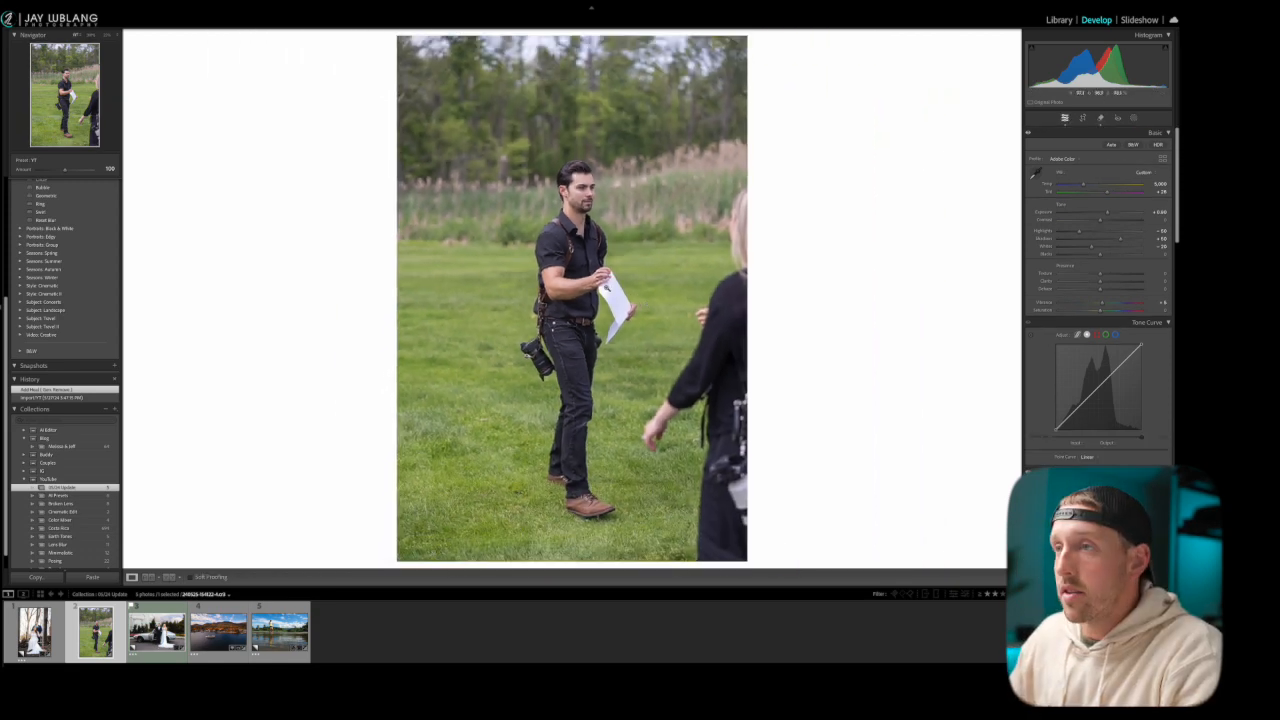
left_click(1100, 118)
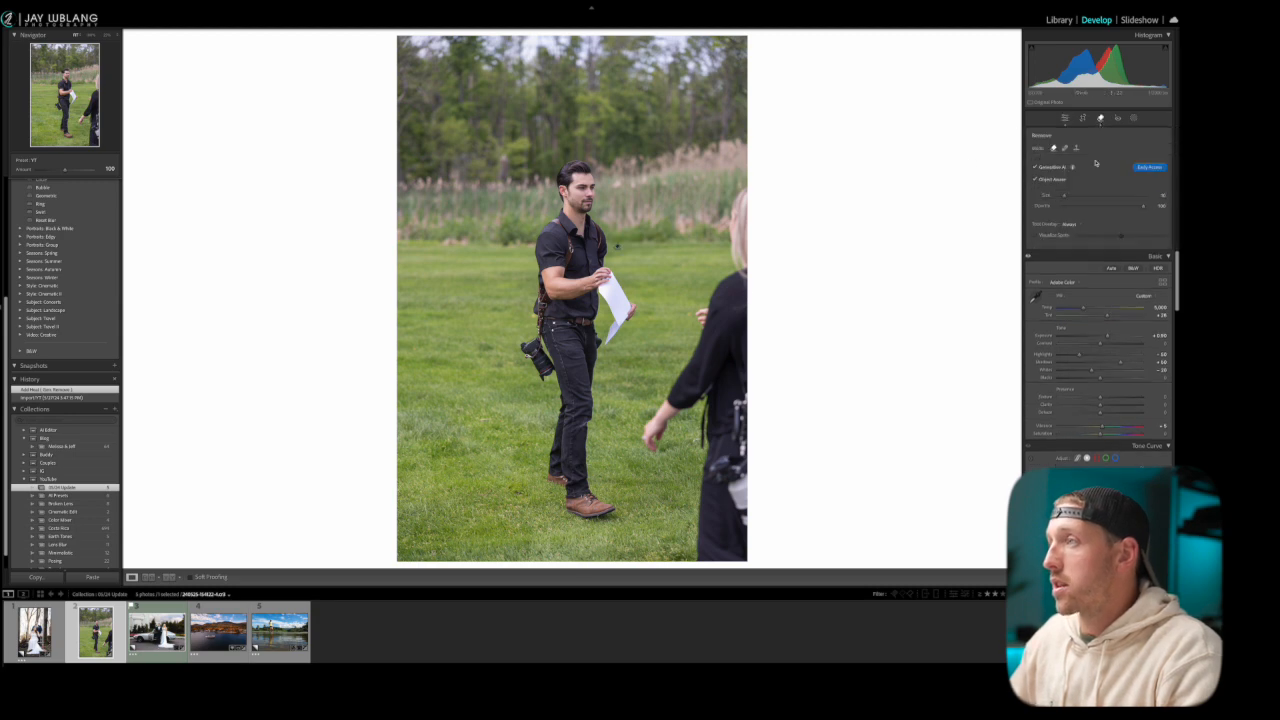
left_click(617, 252)
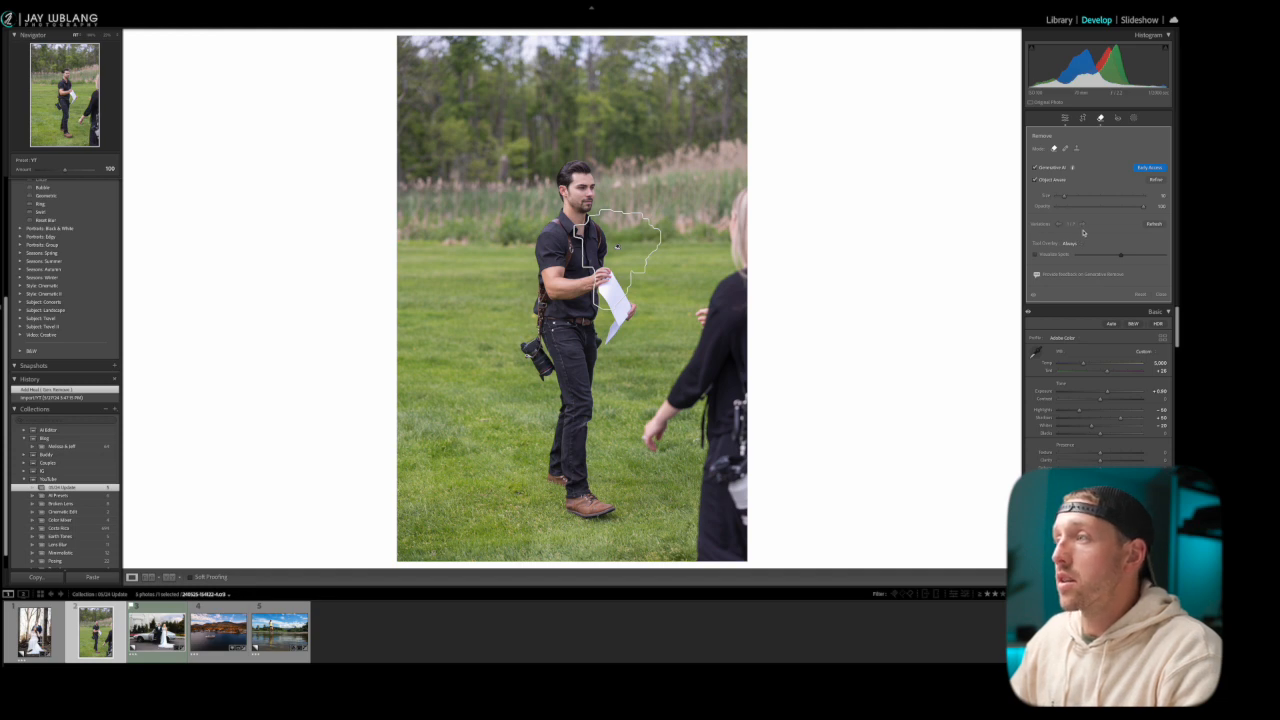
left_click(1083, 225)
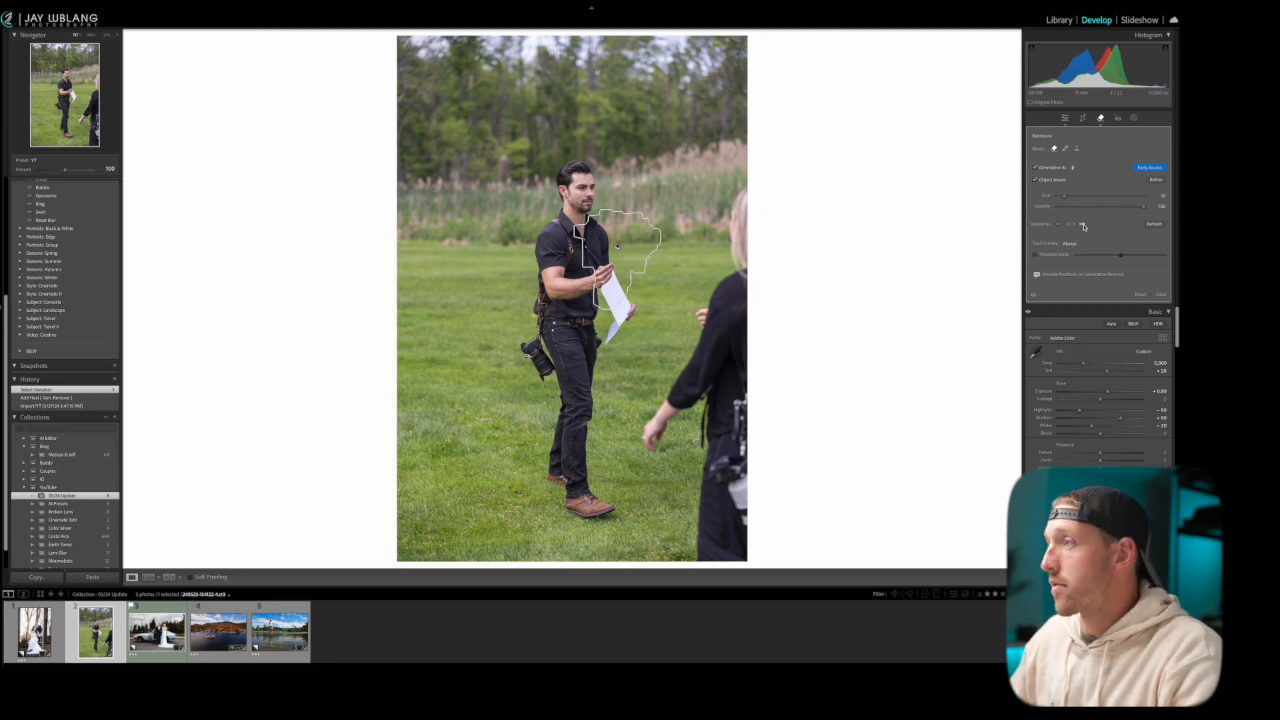
left_click(1083, 225)
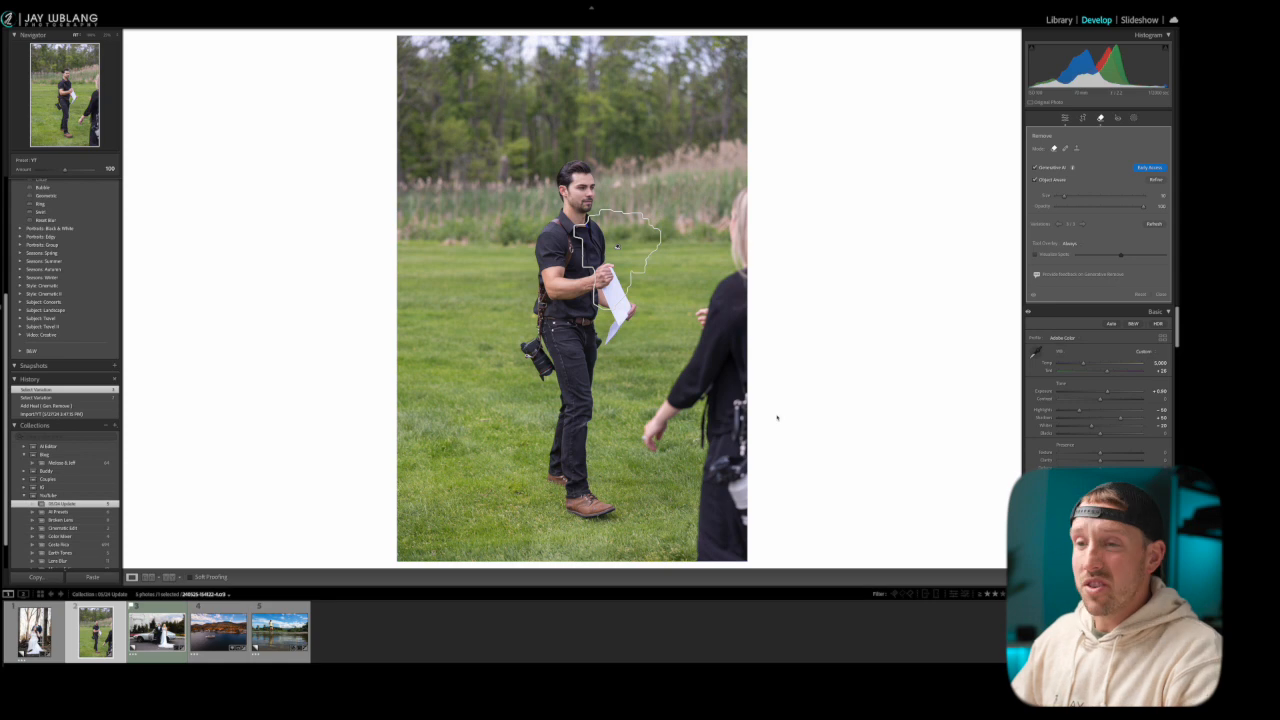
Open the autumn lake photo with the steamboat and erase the whole shoreline town with object-aware Generative AI Remove
left_click(218, 632)
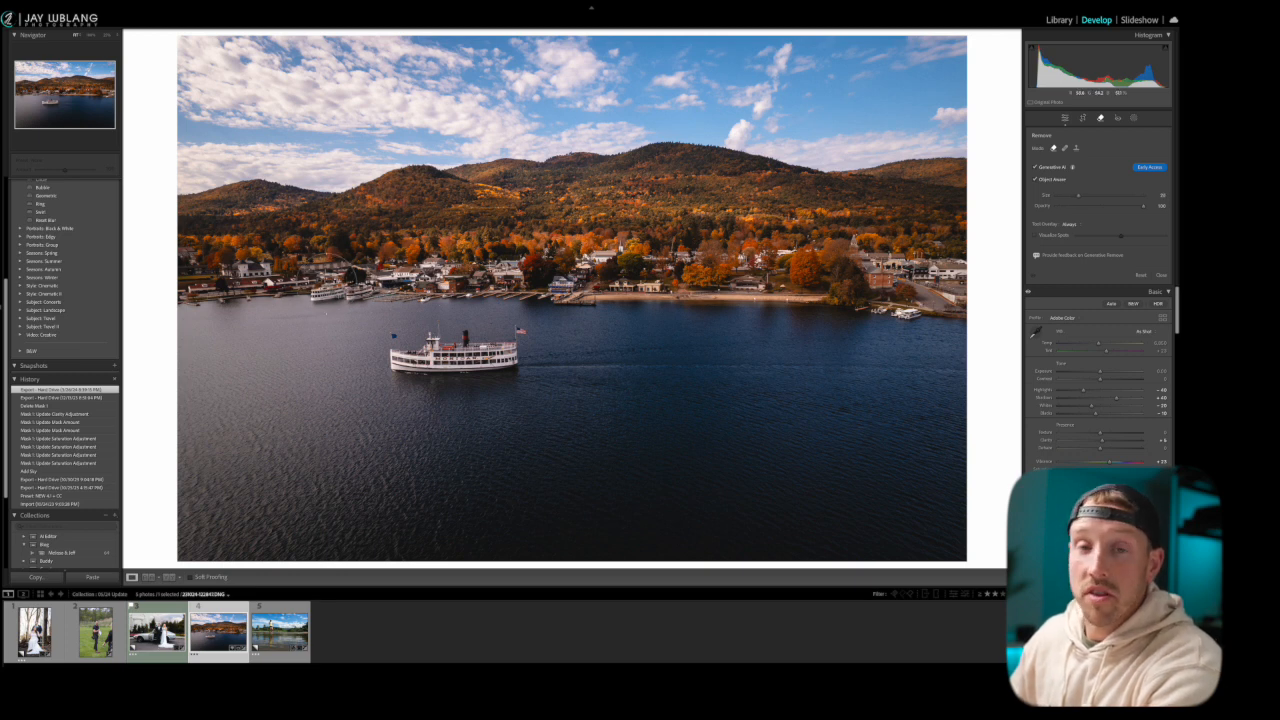
scroll(205, 278, "up", 2)
mouse_move(195, 277)
left_mouse_down()
mouse_move(974, 281)
mouse_move(858, 302)
mouse_move(925, 293)
mouse_move(854, 253)
mouse_move(798, 272)
left_mouse_up()
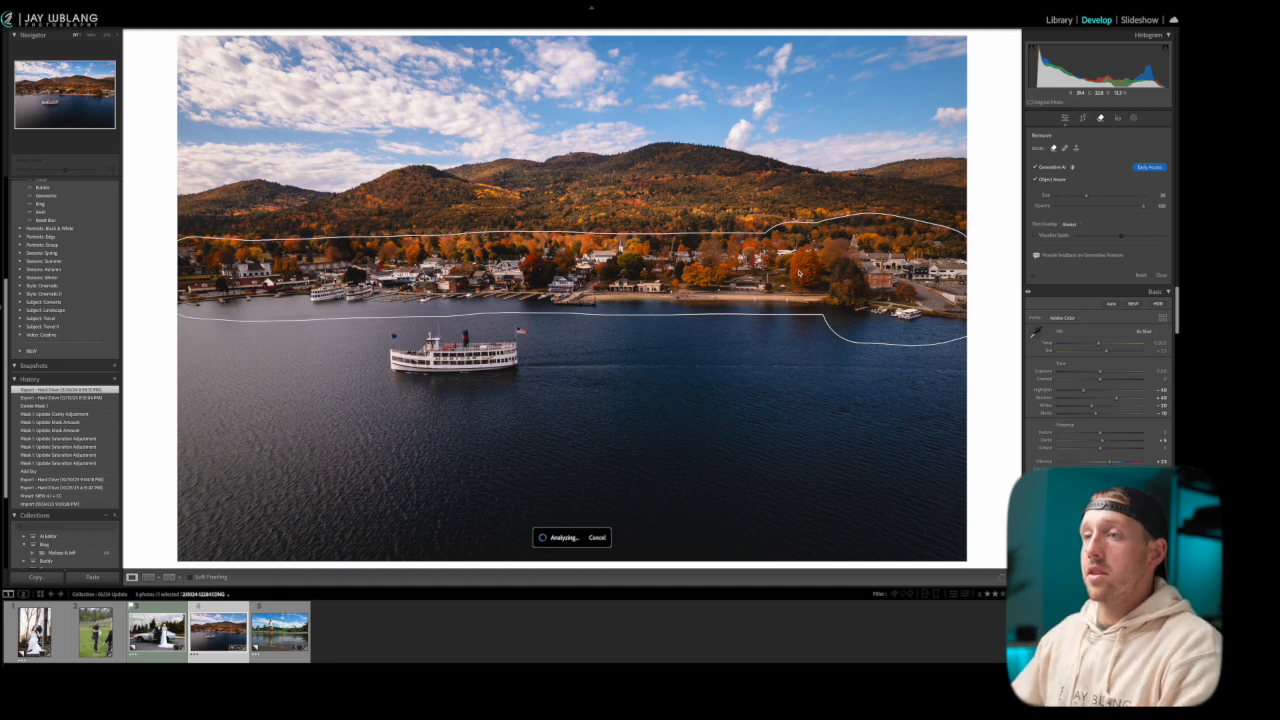
left_click(1157, 194)
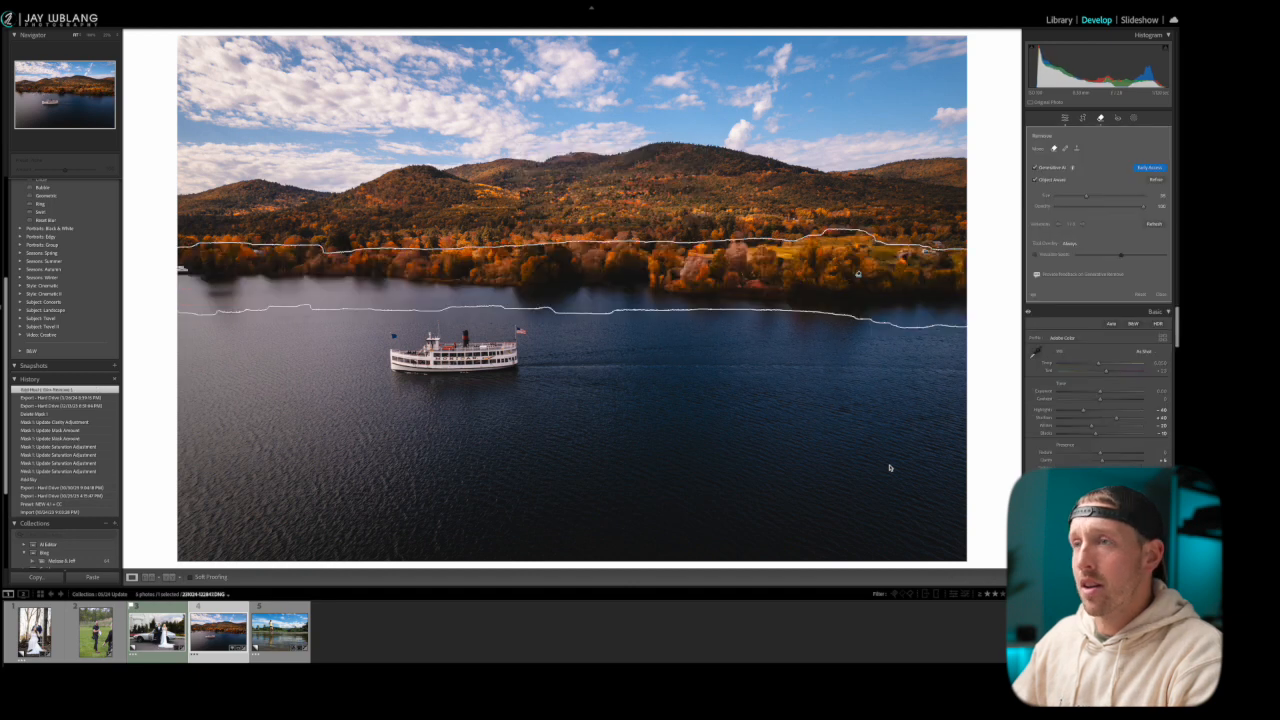
Inspect the generated shoreline up close from end to end without the removal outline, and return to the full photo
left_click(1101, 119)
left_click(1101, 119)
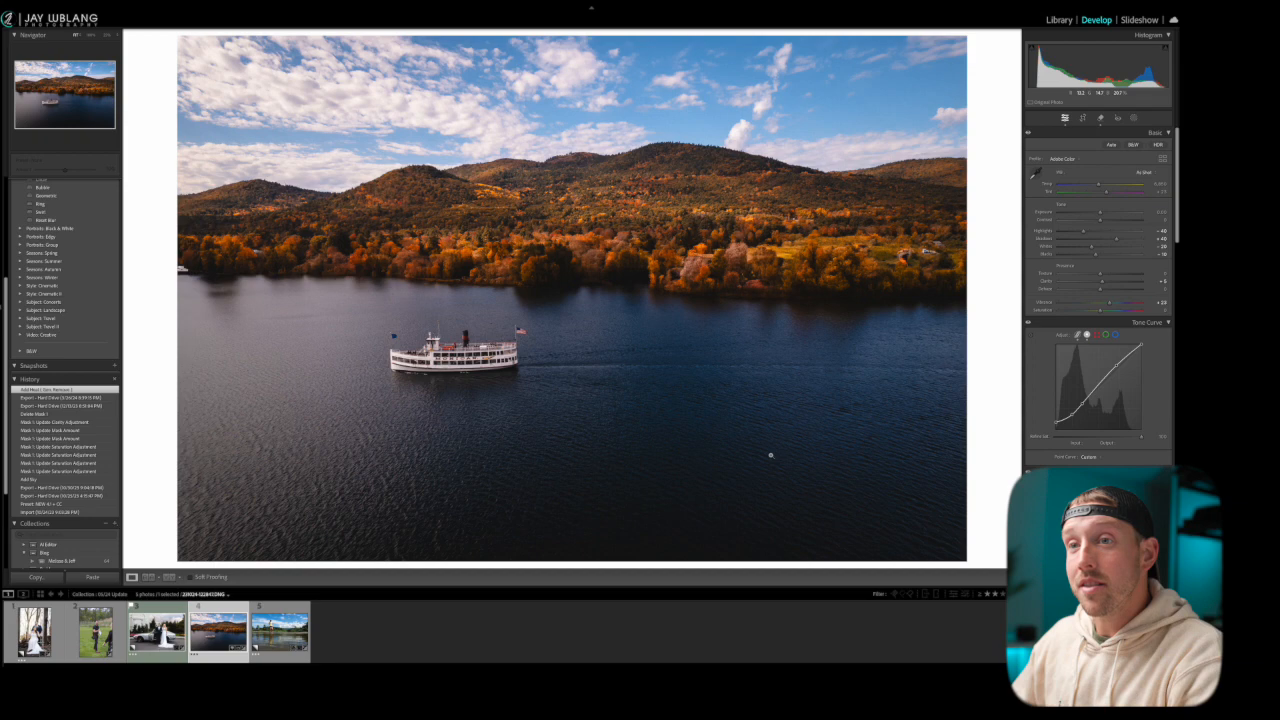
left_click(607, 288)
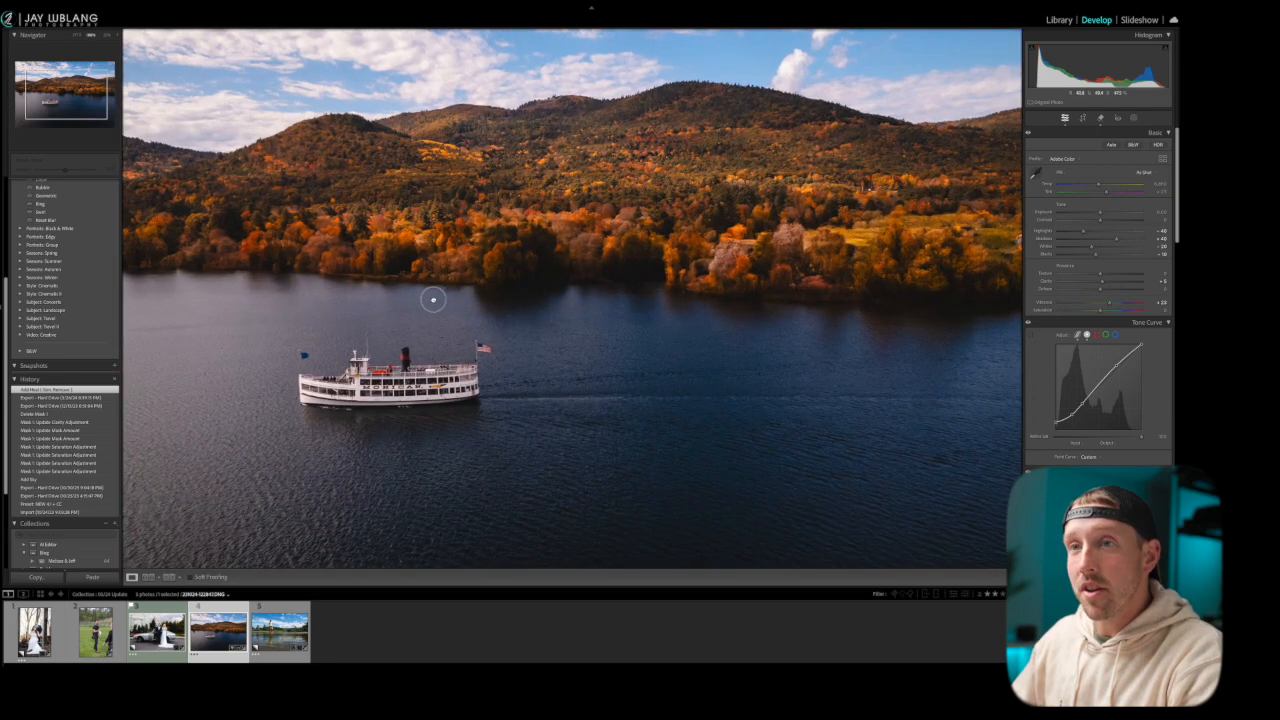
left_click_drag(432, 299, 646, 326)
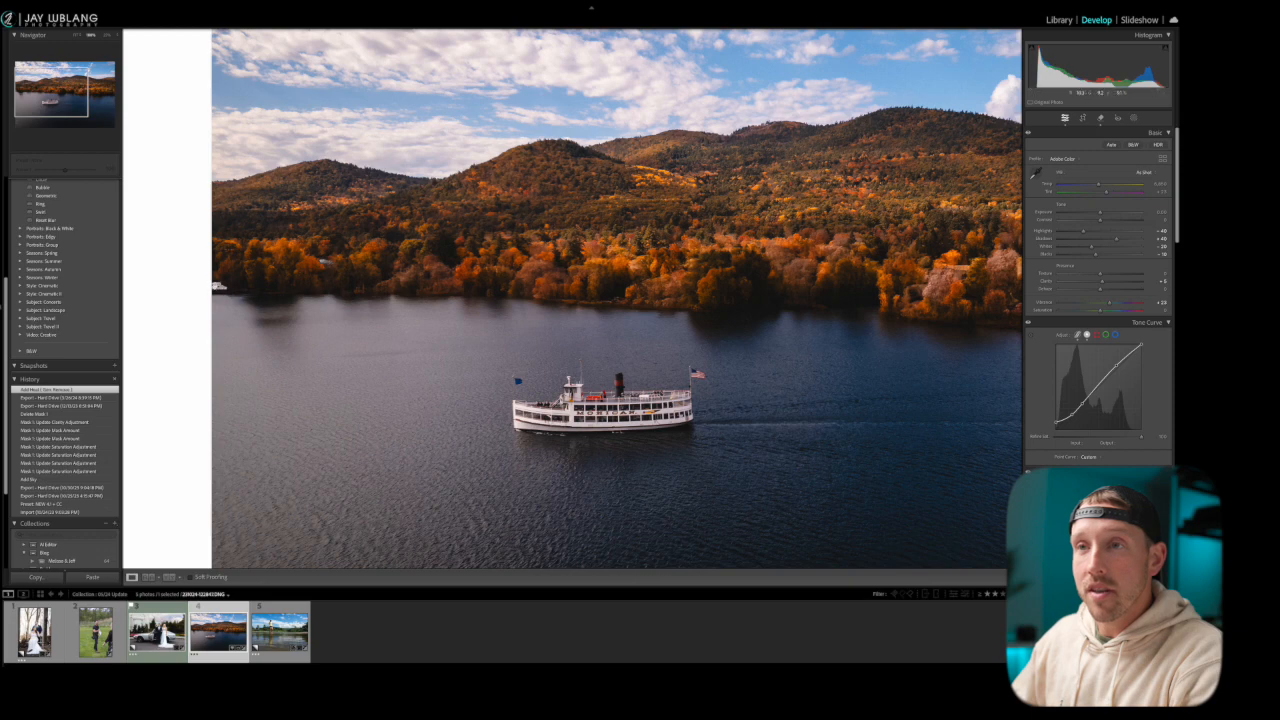
left_click_drag(764, 282, 657, 277)
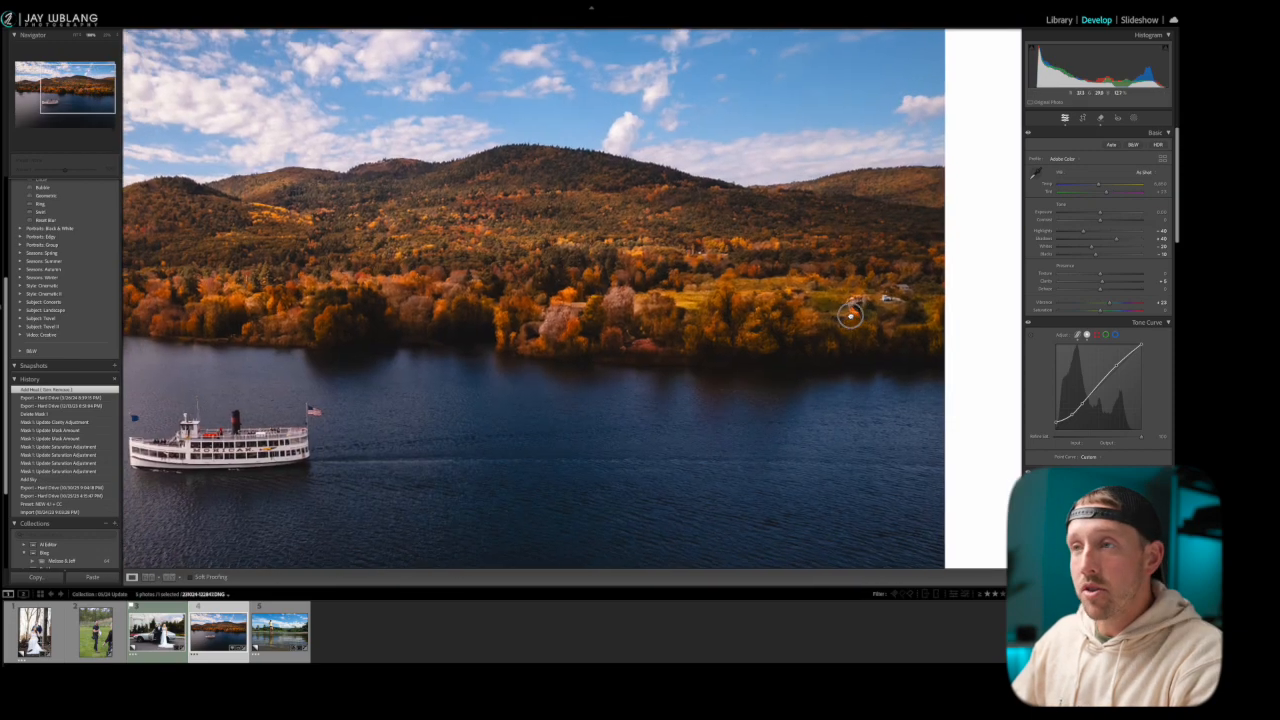
left_click_drag(849, 307, 814, 291)
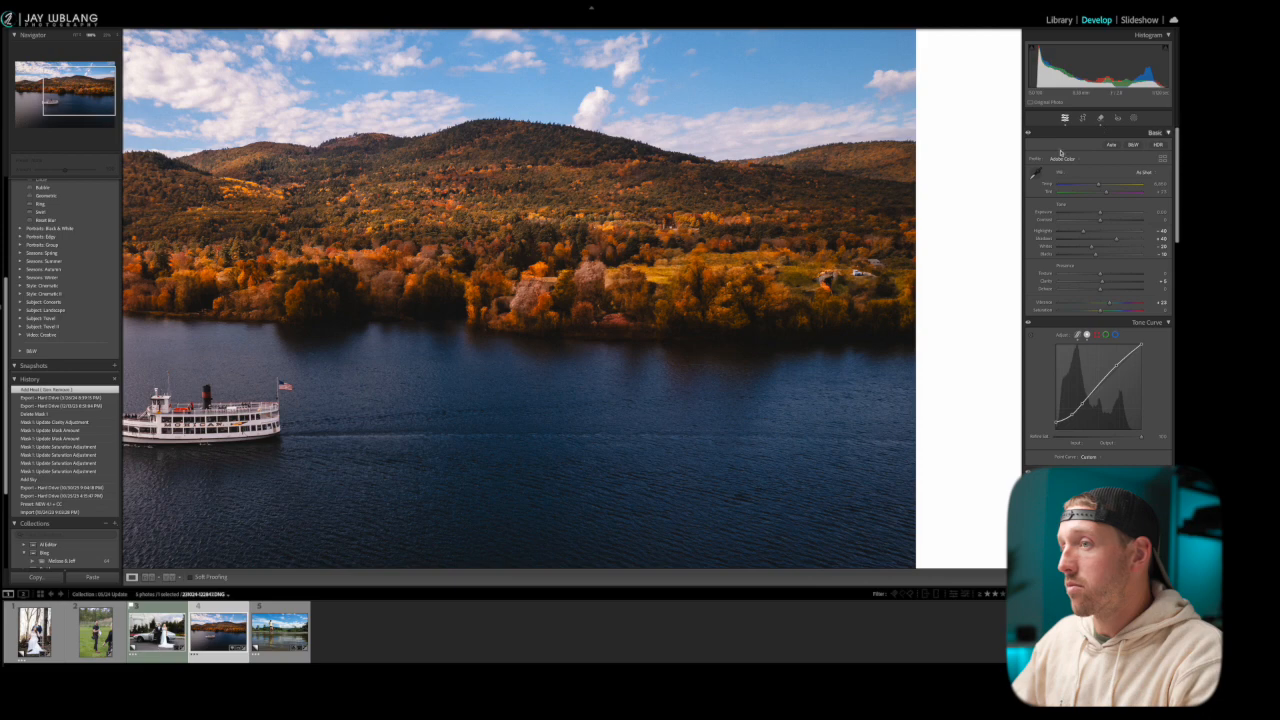
left_click(665, 300)
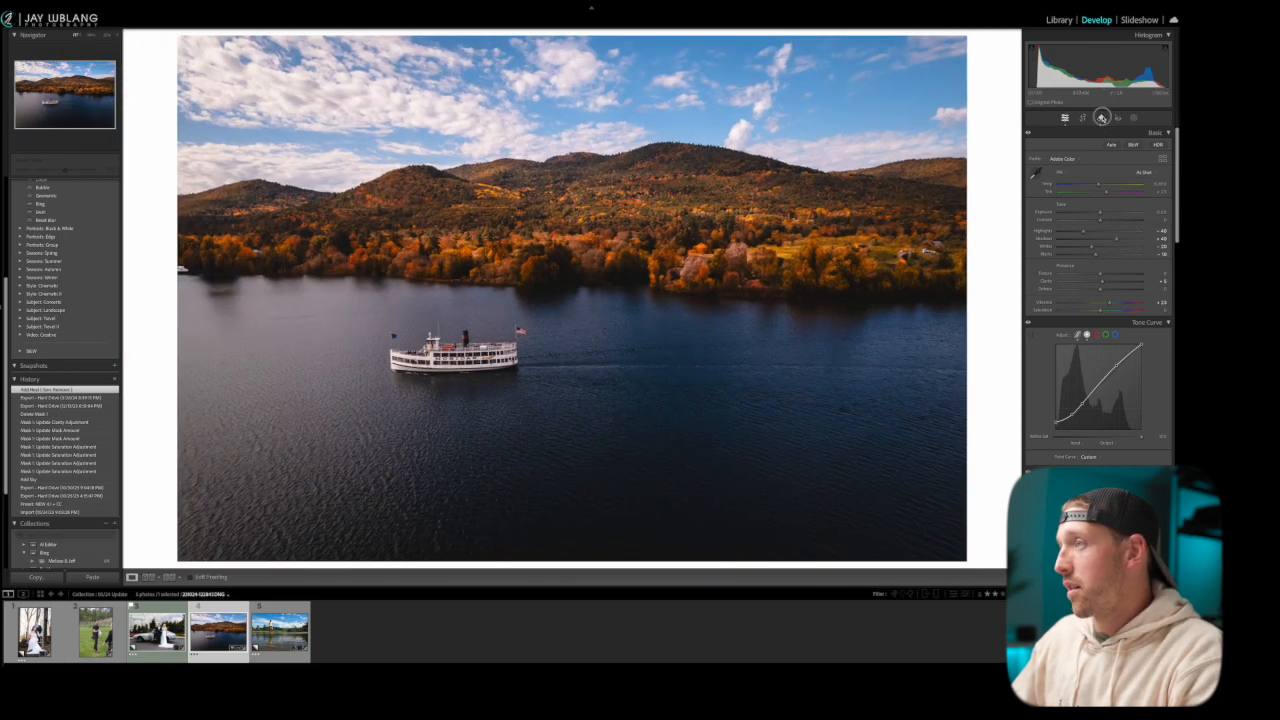
Reselect the shoreline removal, review its other generated variations, and delete the removal
left_click(1100, 118)
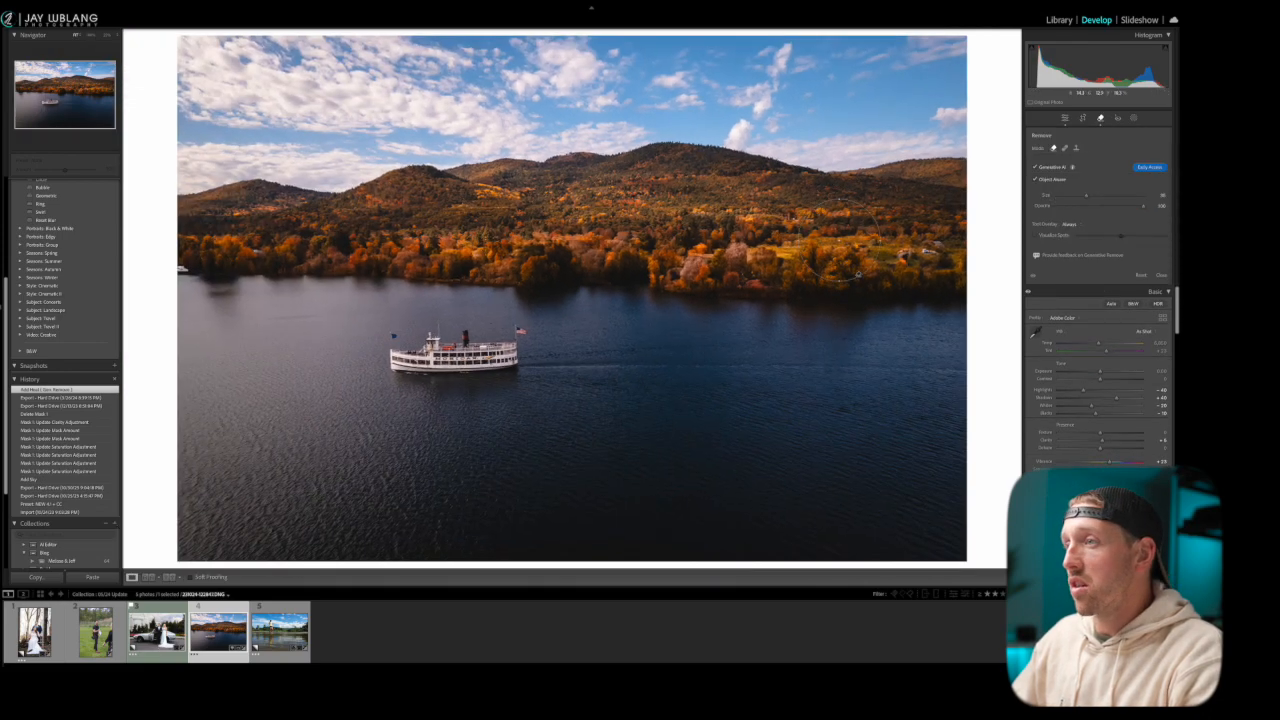
left_click(858, 275)
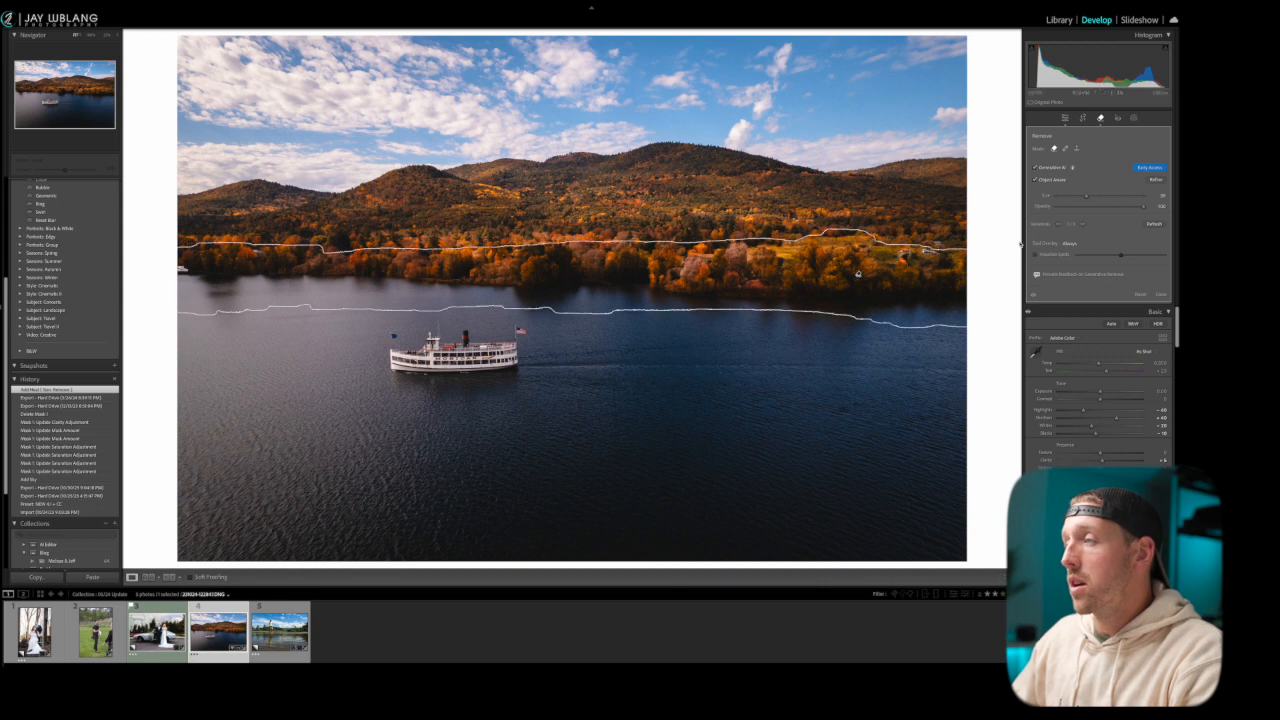
left_click(1082, 225)
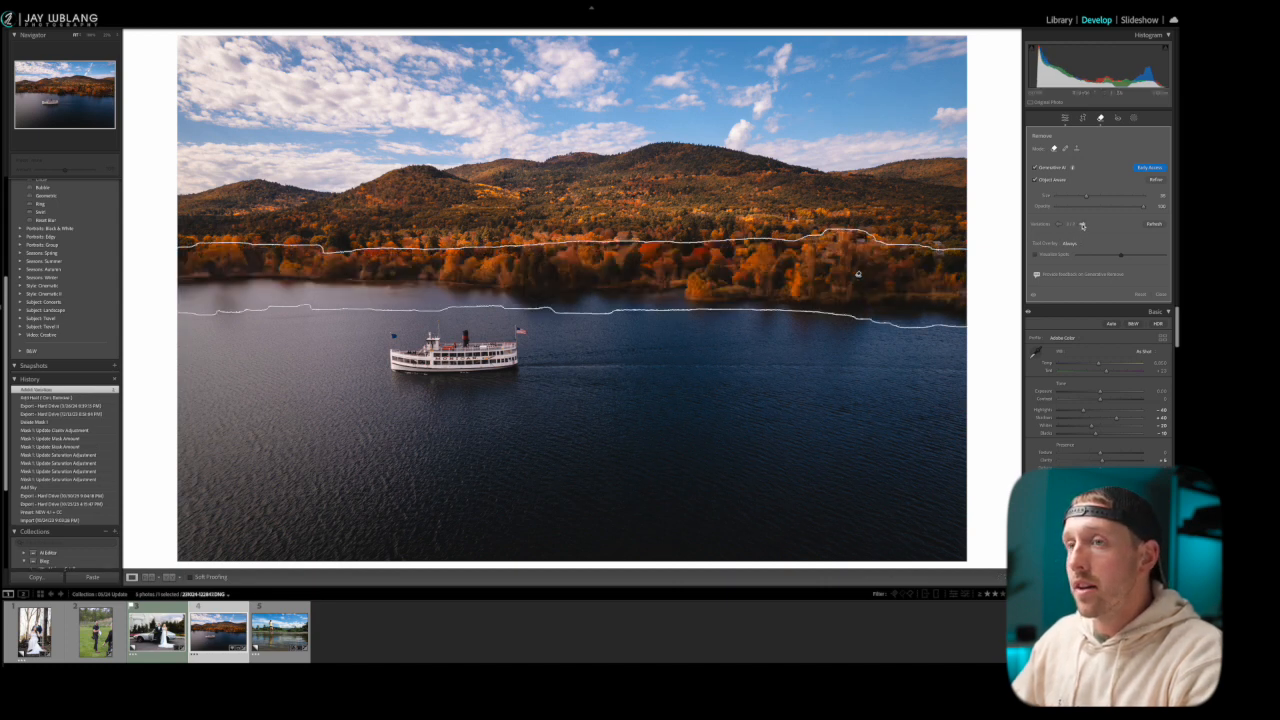
key("Delete")
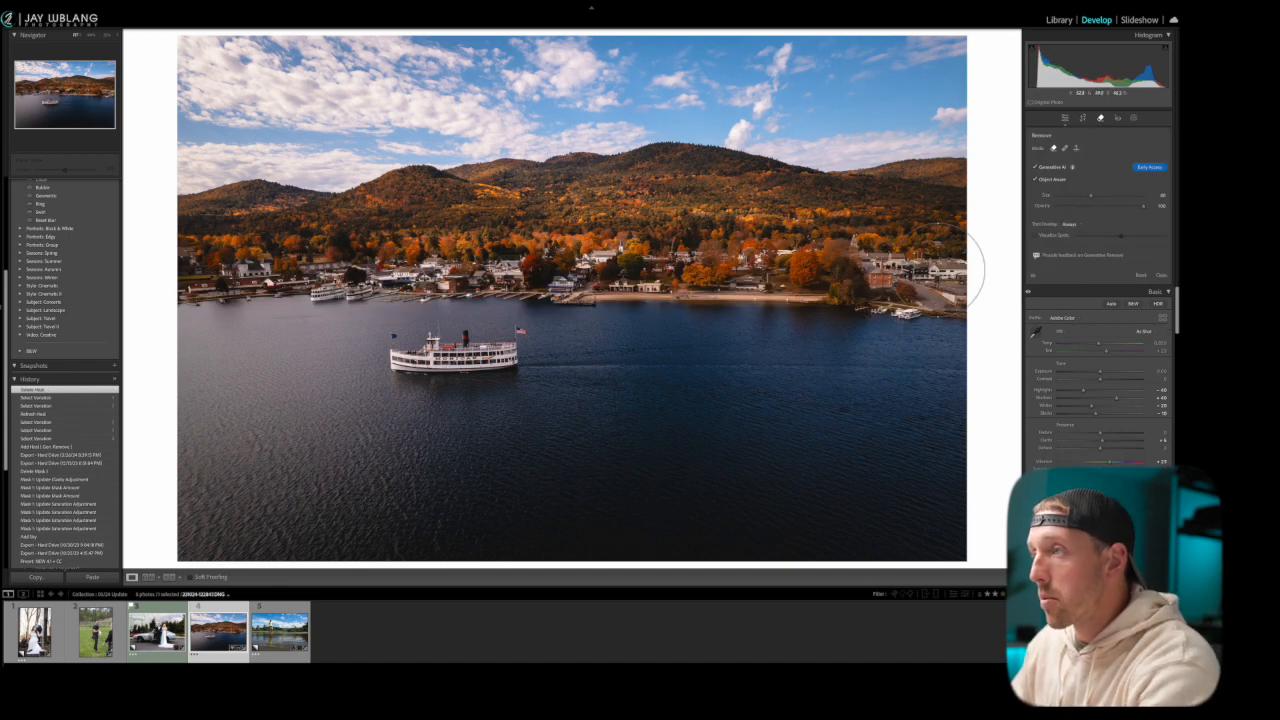
Generatively remove the shoreline town again, adding the missed patch at its right end to the mask, and advance through the generated variations
mouse_move(925, 285)
left_mouse_down()
mouse_move(852, 278)
mouse_move(879, 295)
mouse_move(894, 294)
mouse_move(857, 264)
mouse_move(808, 268)
mouse_move(796, 241)
mouse_move(802, 268)
mouse_move(751, 282)
mouse_move(606, 265)
mouse_move(535, 278)
mouse_move(184, 270)
mouse_move(228, 283)
left_mouse_up()
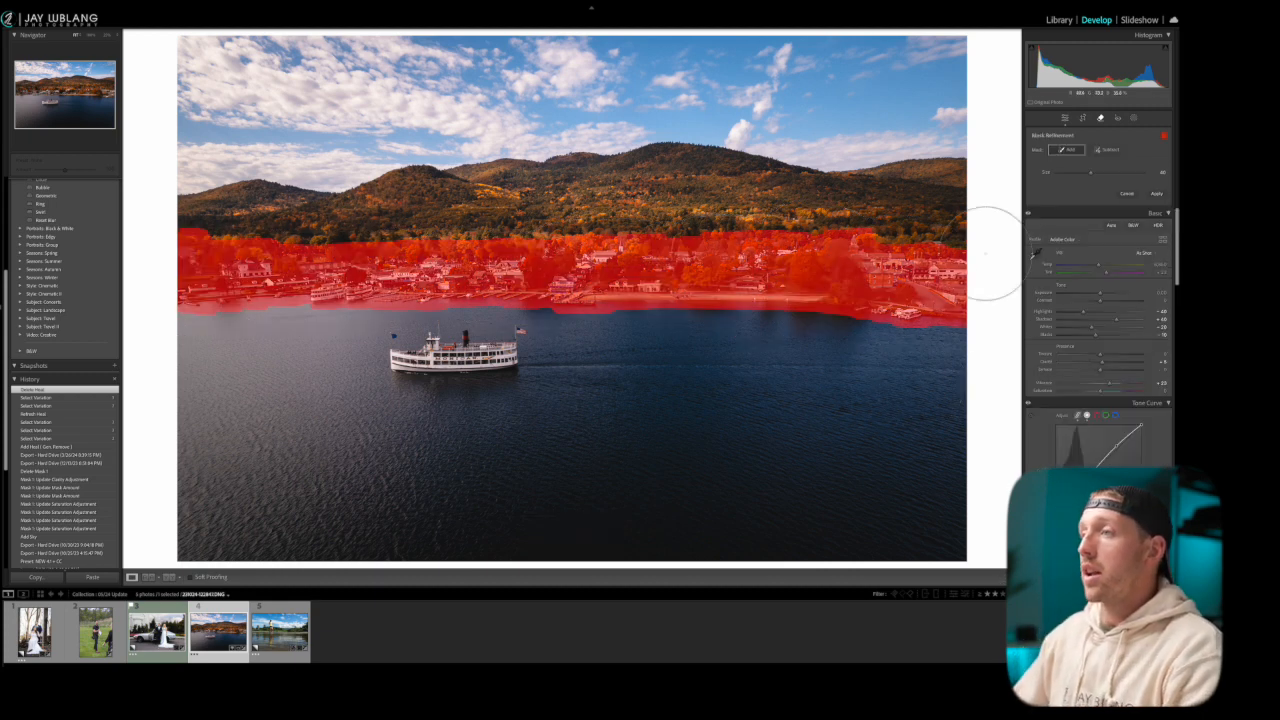
scroll(934, 240, "down", 5)
scroll(938, 246, "down", 1)
left_click(938, 248)
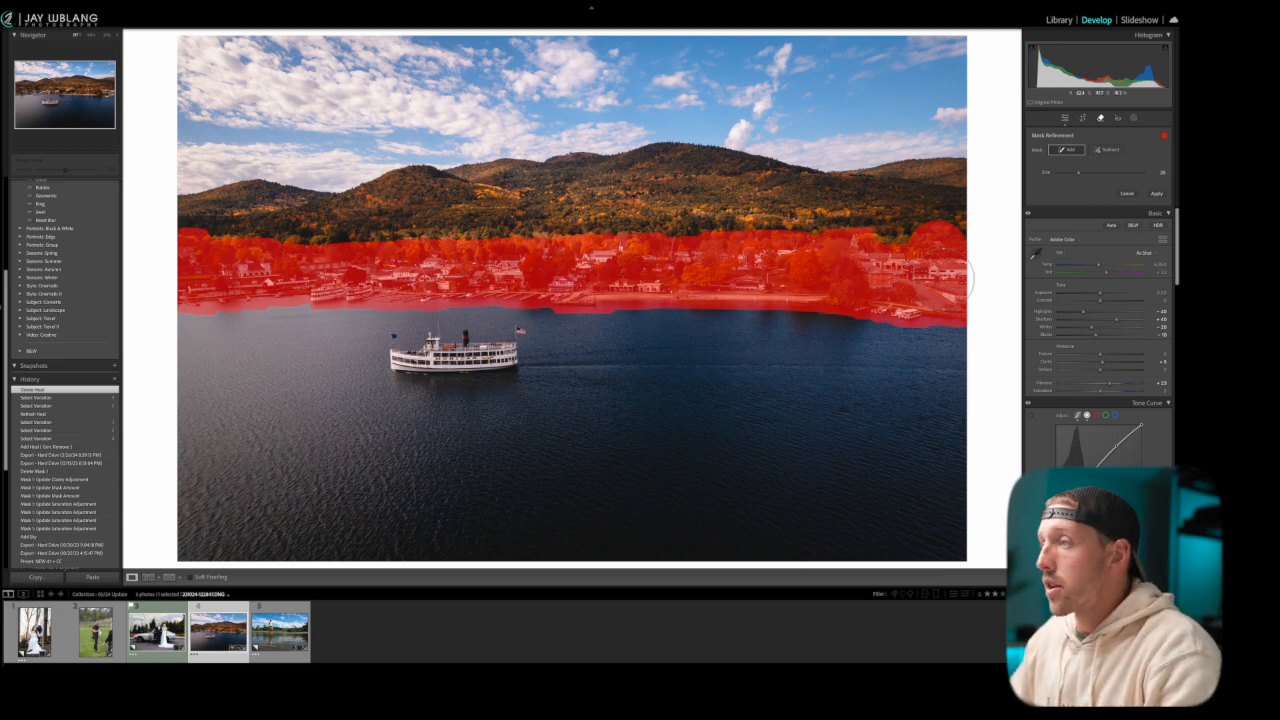
left_click(1156, 194)
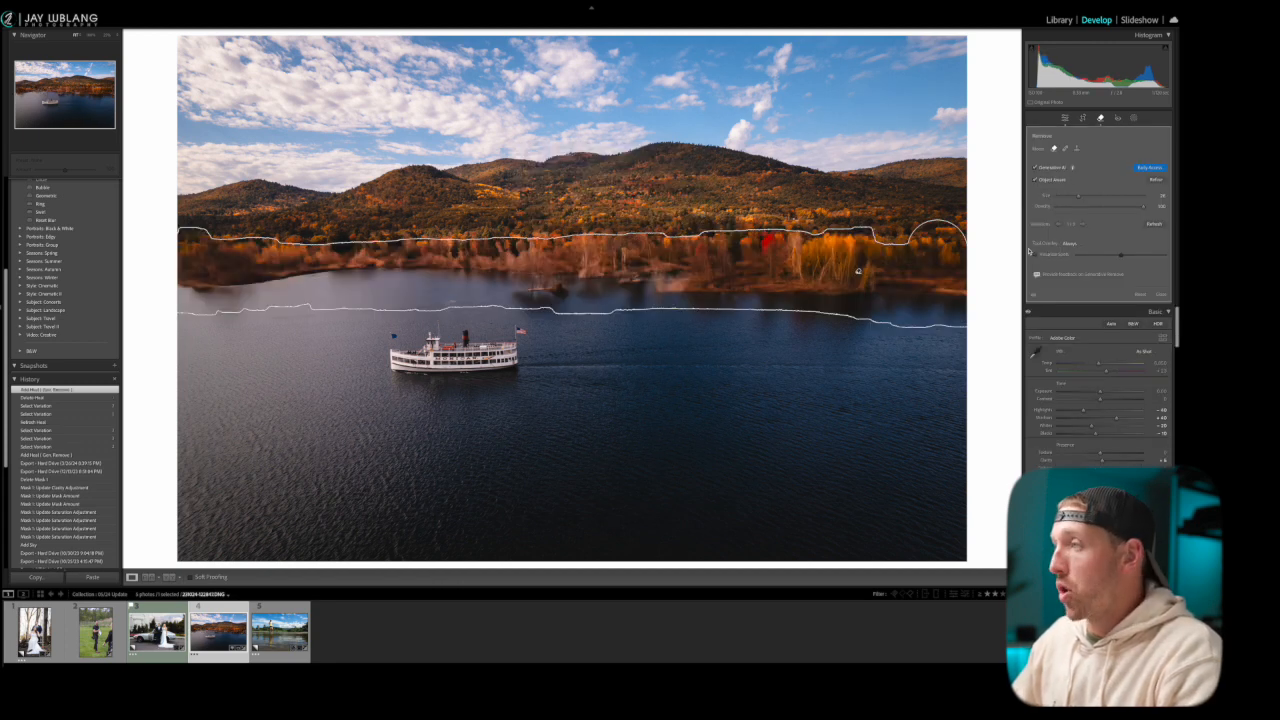
left_click(1082, 225)
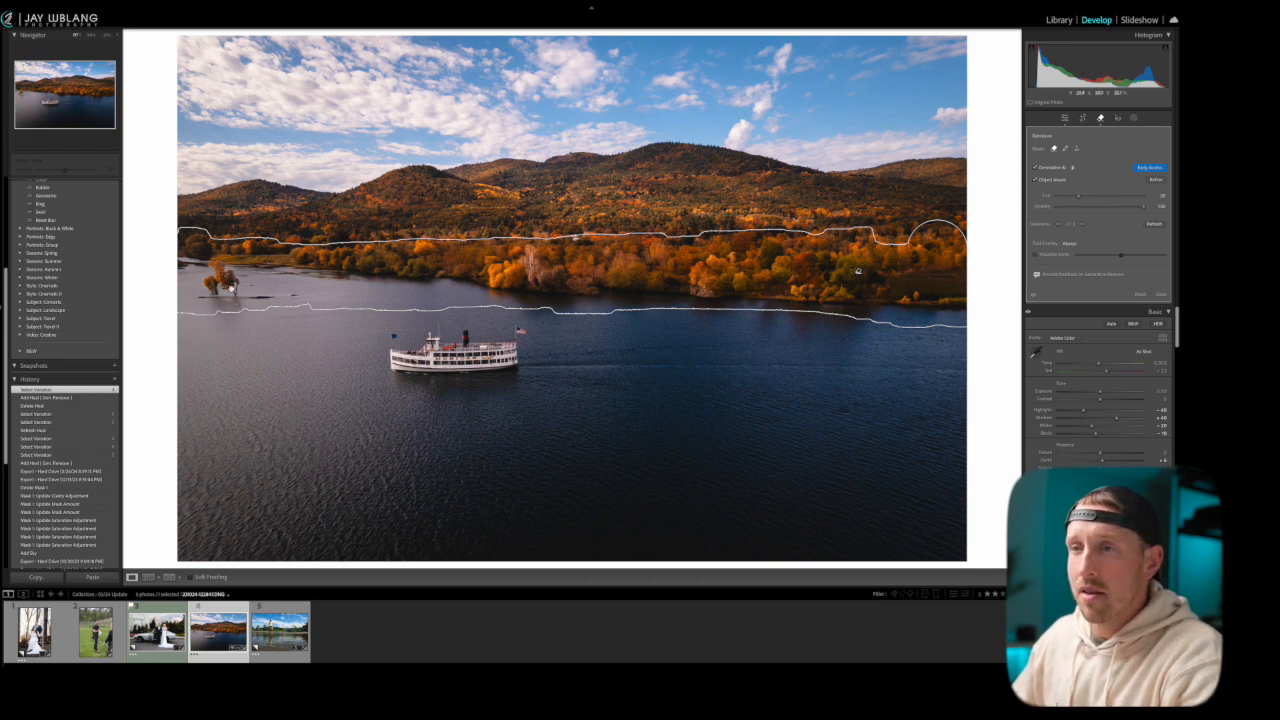
left_click(1083, 225)
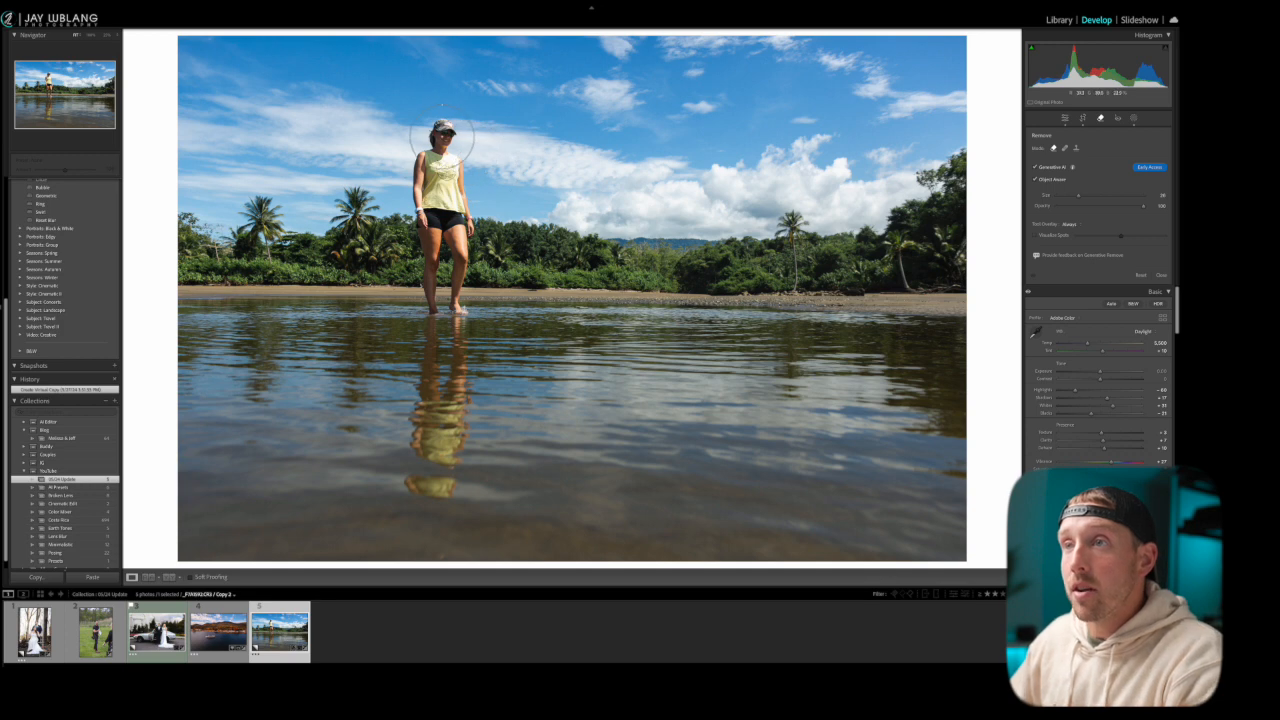
Remove the standing woman and her water reflection from the tropical beach photo with object-aware Generative AI Remove, and view the result without the outline
mouse_move(443, 137)
left_mouse_down()
mouse_move(439, 185)
mouse_move(430, 178)
mouse_move(440, 250)
mouse_move(450, 240)
mouse_move(433, 473)
left_mouse_up()
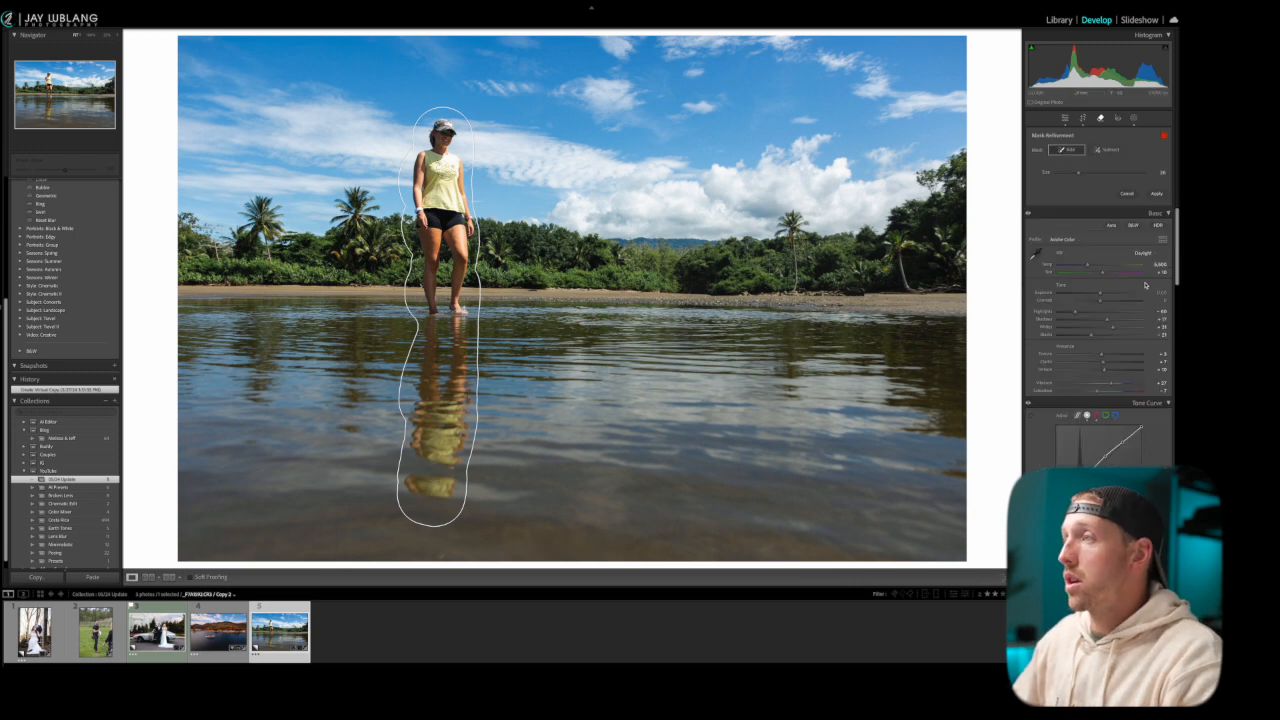
left_click(1156, 193)
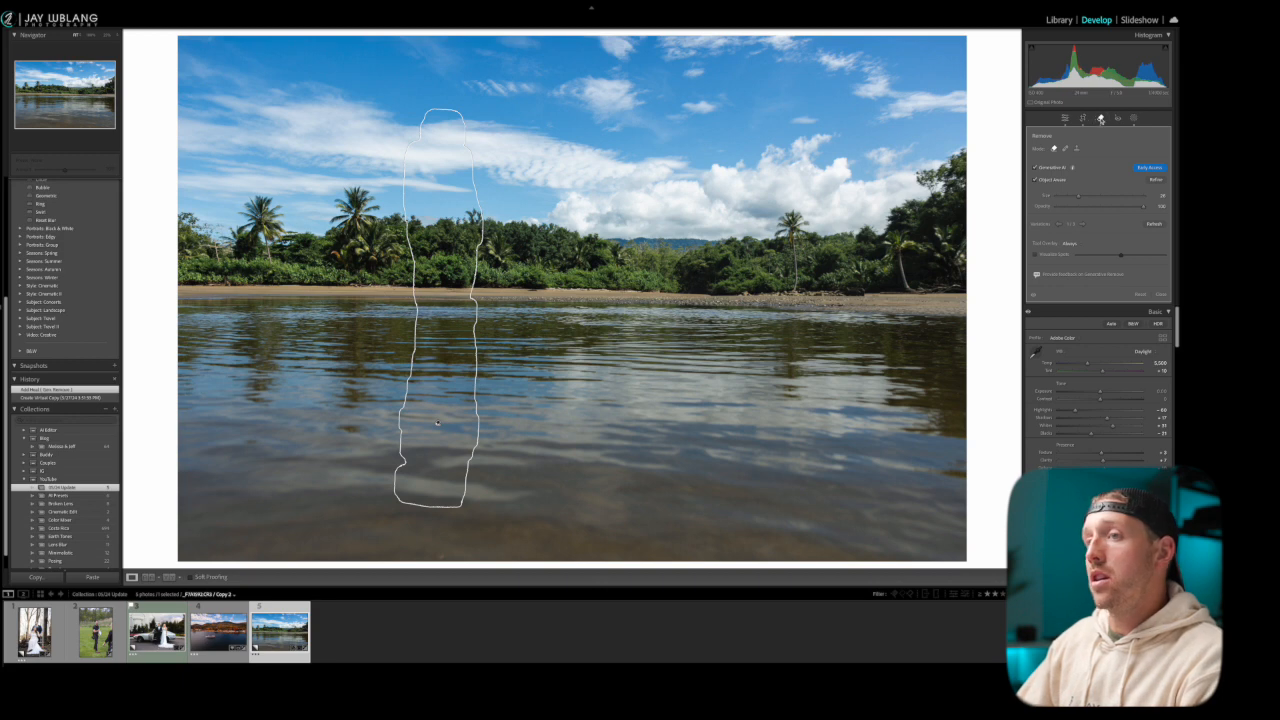
key("q")
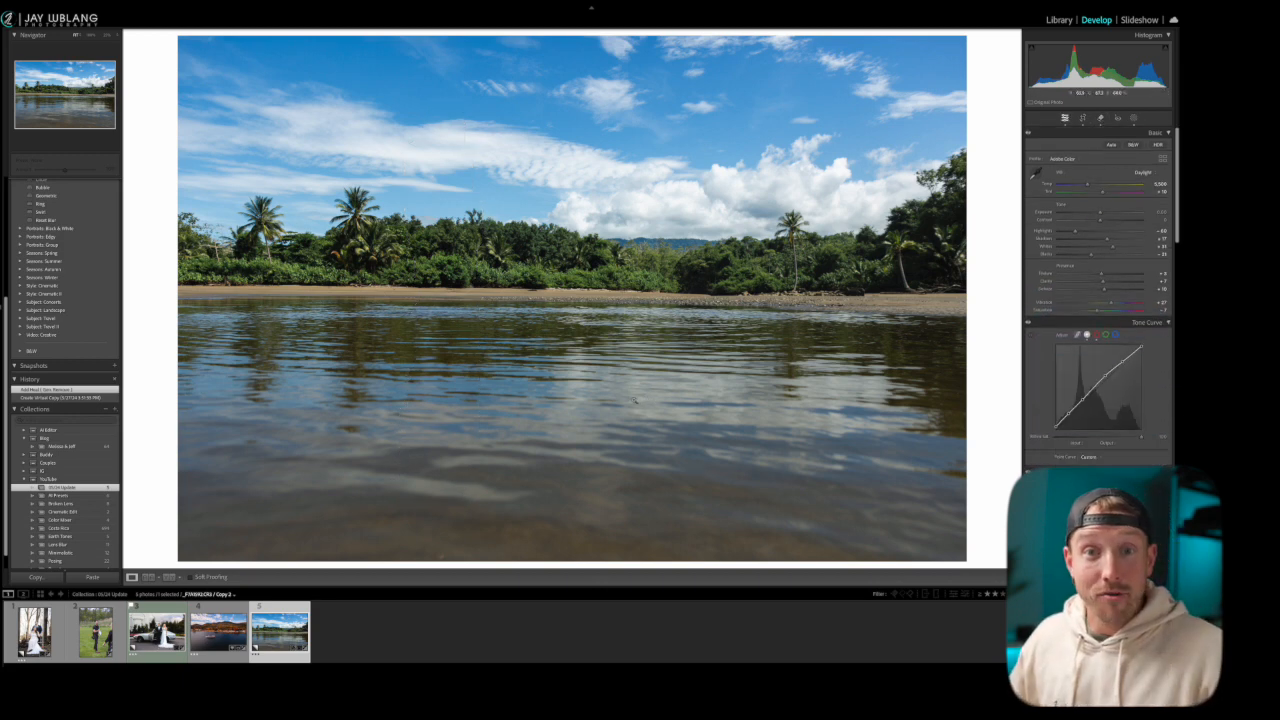
Reselect the removal of the woman and her reflection, advance to its third variation, and delete the removal
left_click(1101, 118)
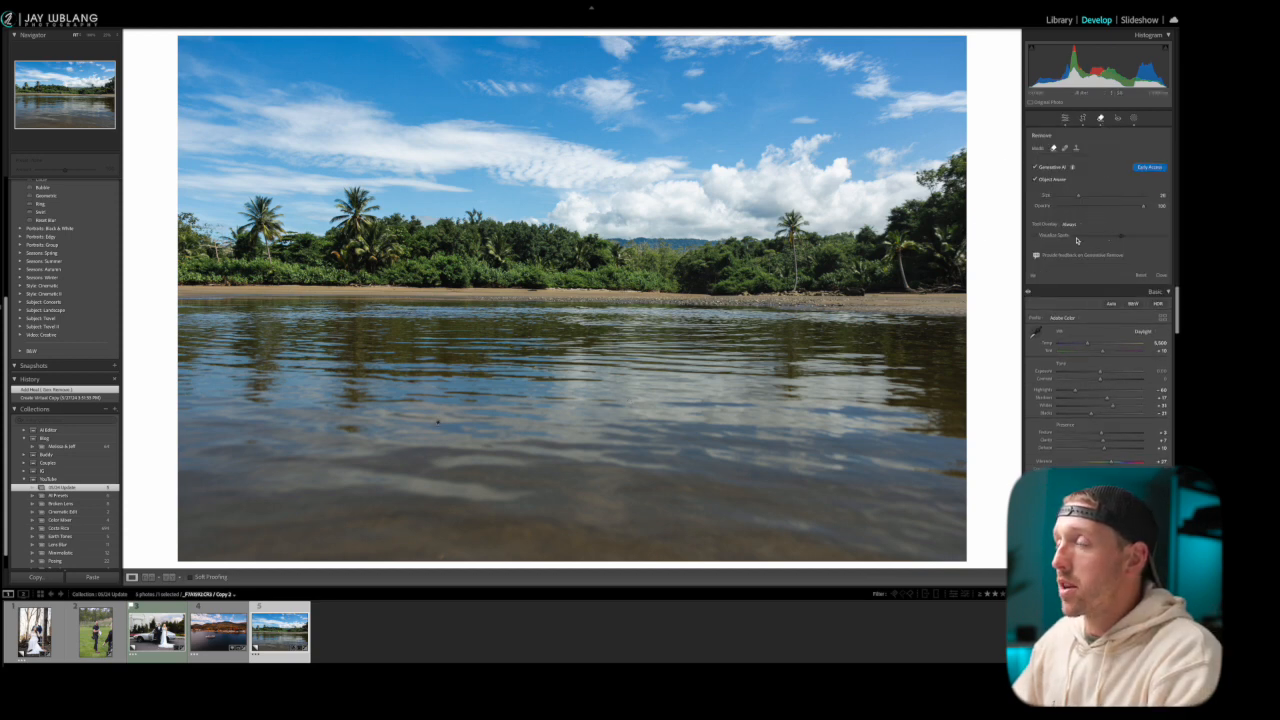
left_click(438, 424)
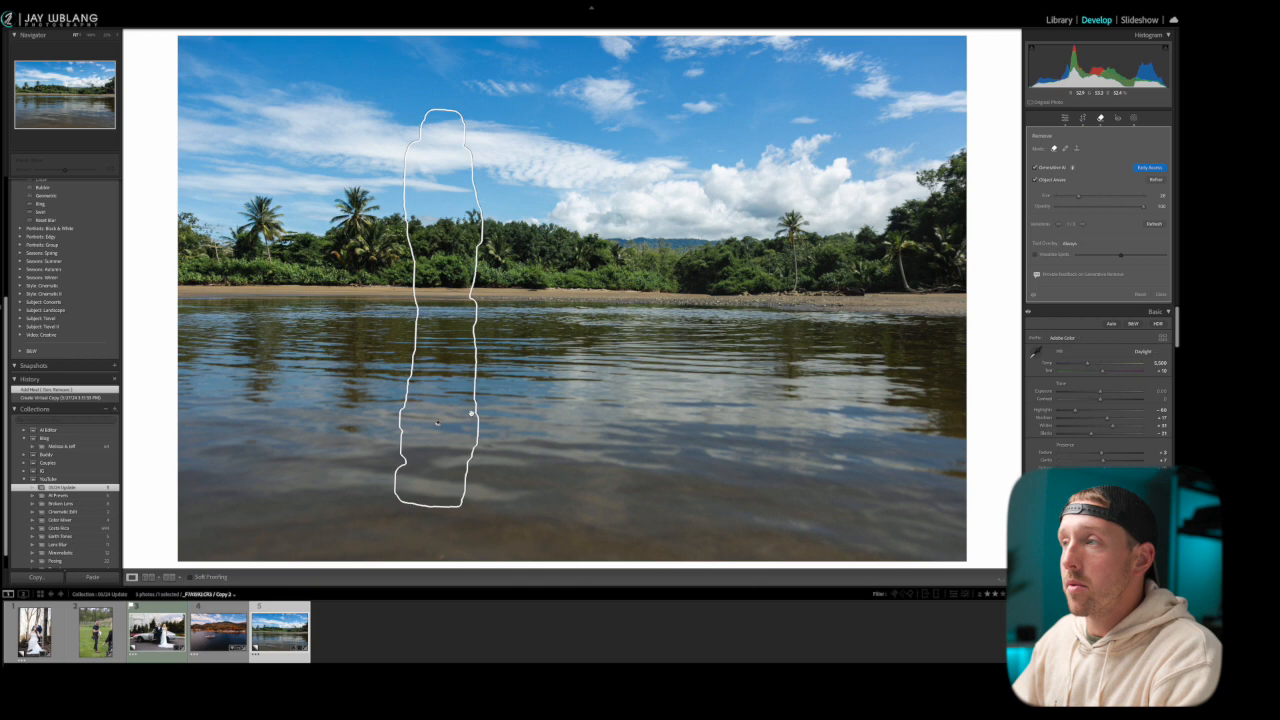
left_click(1083, 225)
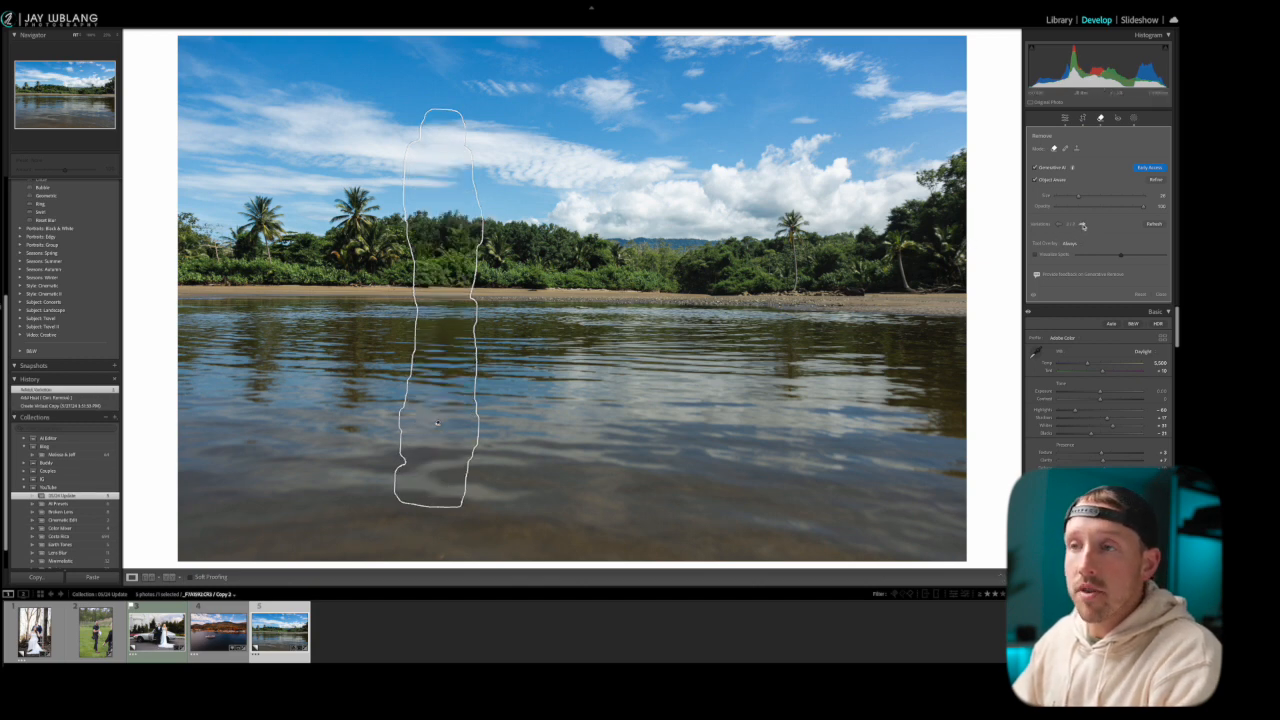
left_click(1083, 225)
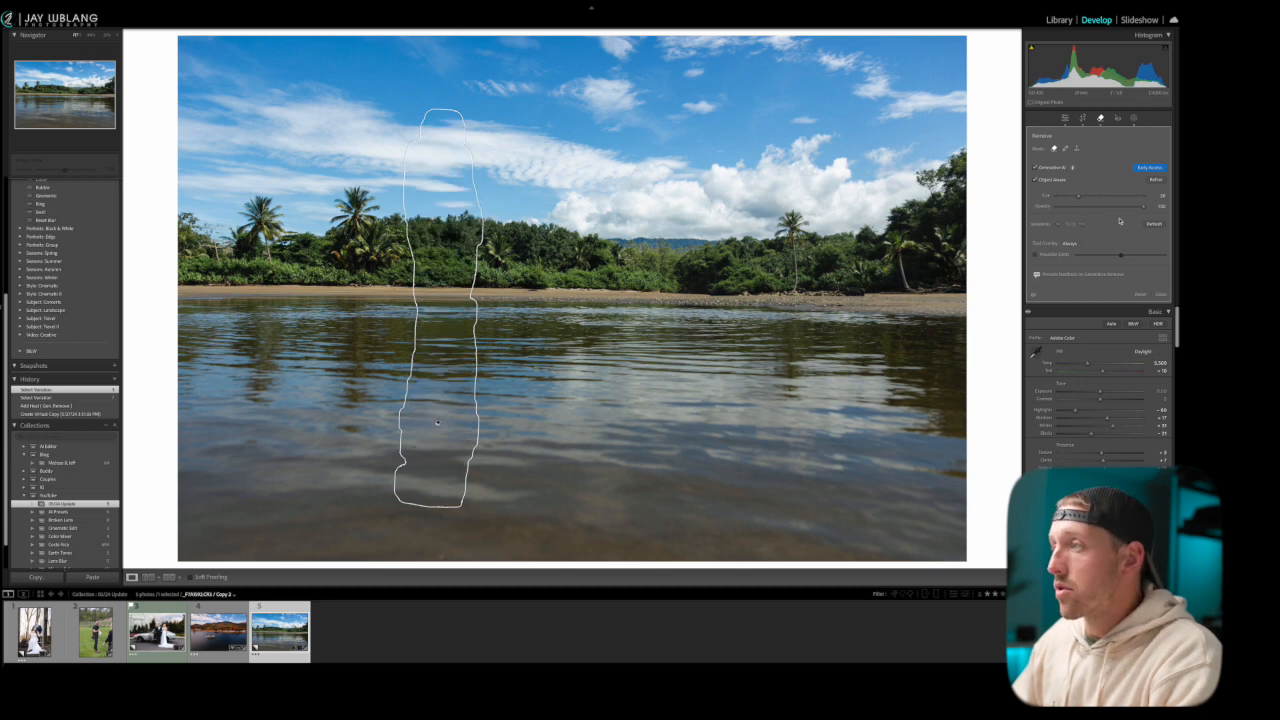
left_click(437, 425)
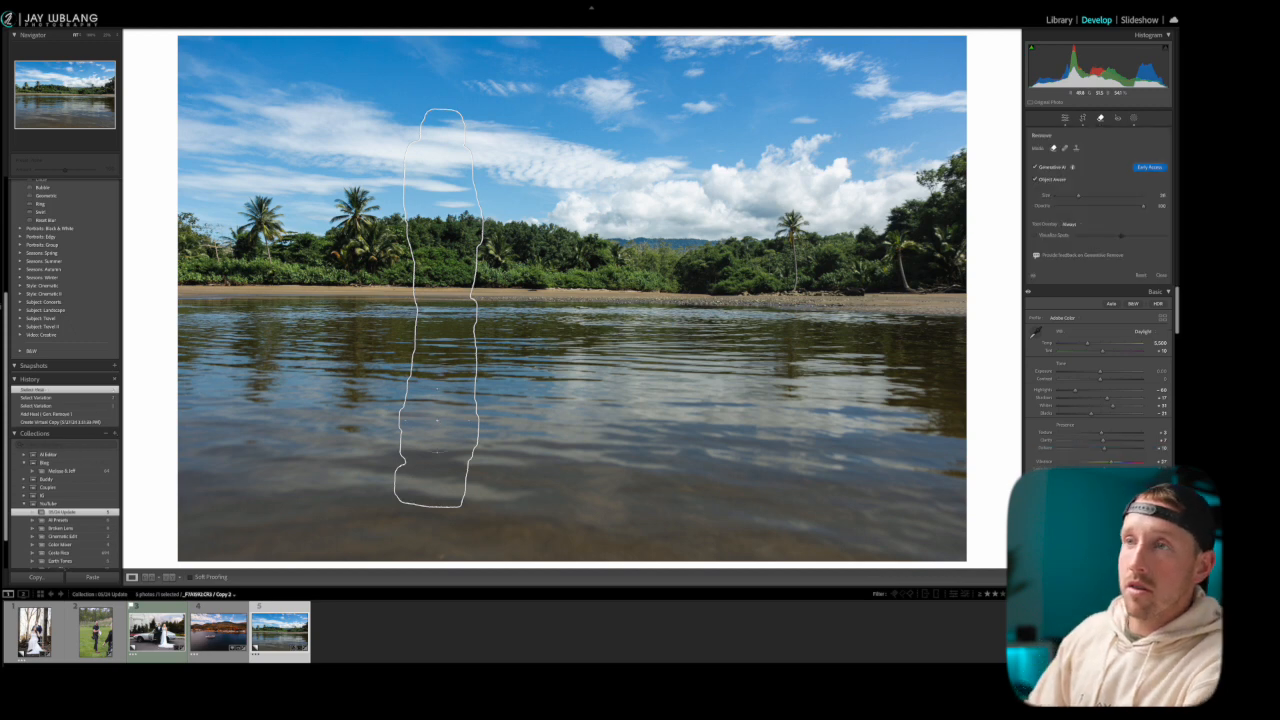
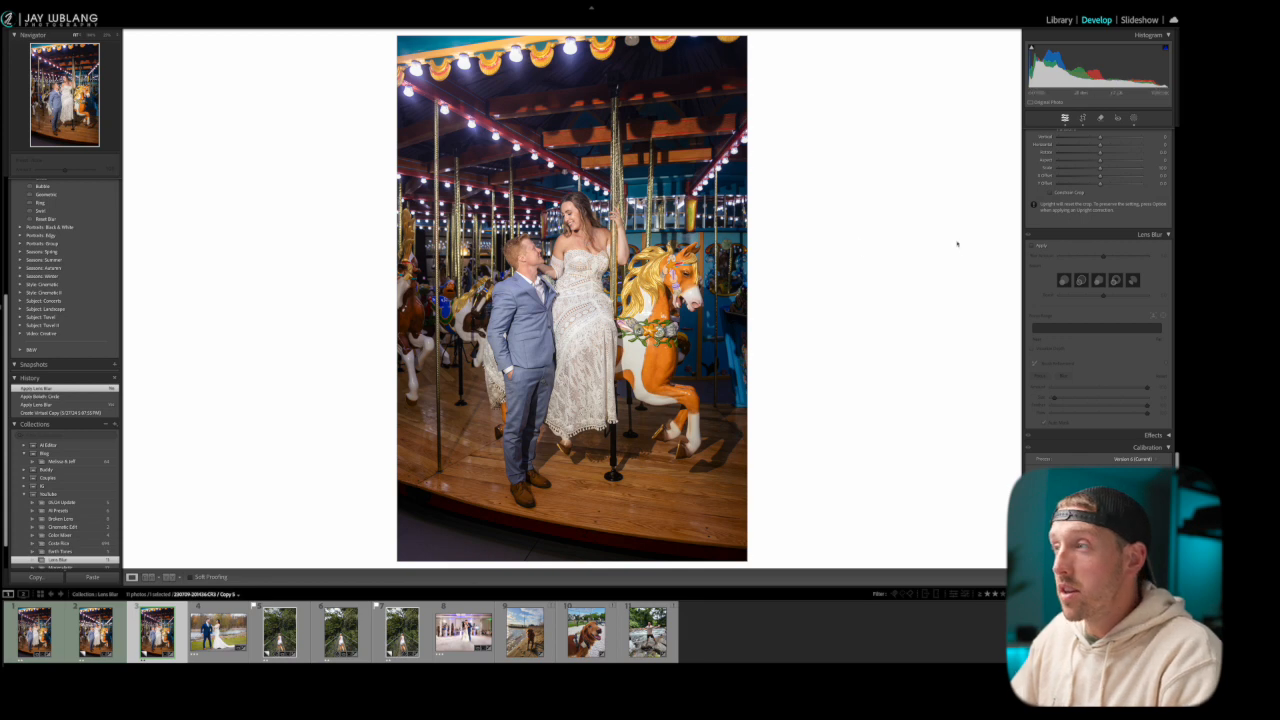
Apply Lens Blur to the third carousel couple photo and add the second carousel version to the selection
left_click(1032, 248)
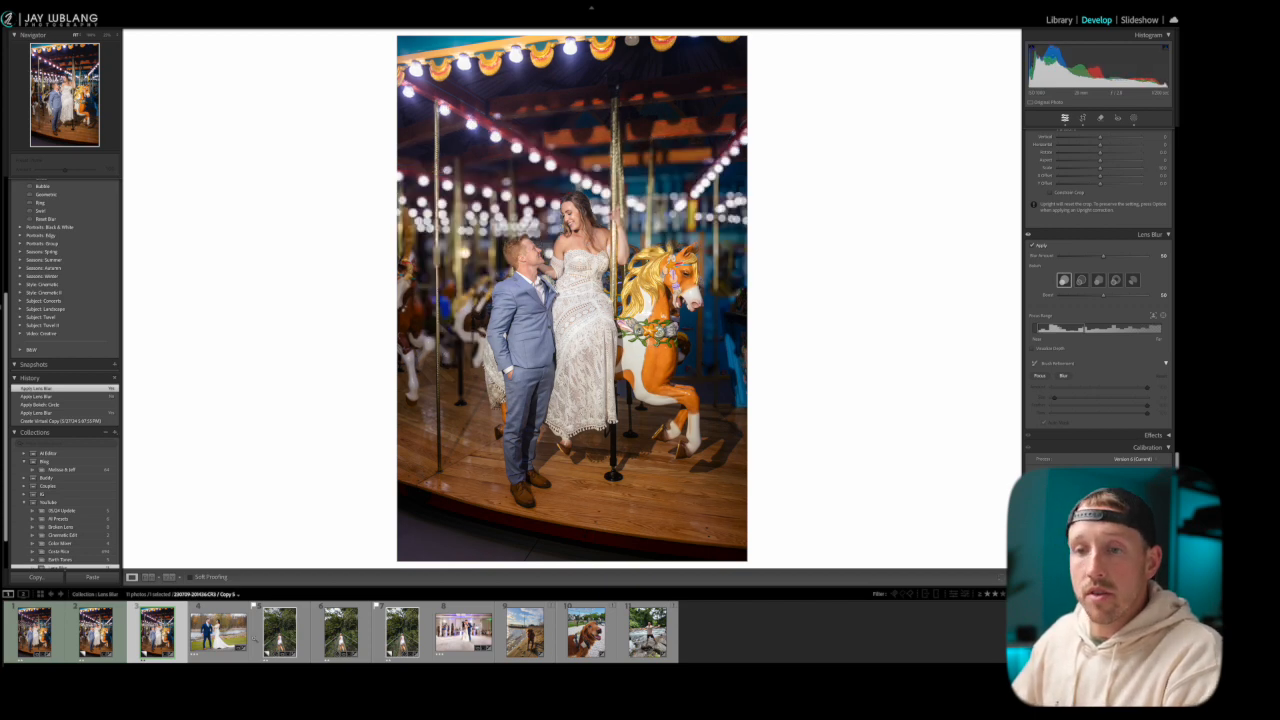
left_click(101, 638, "super")
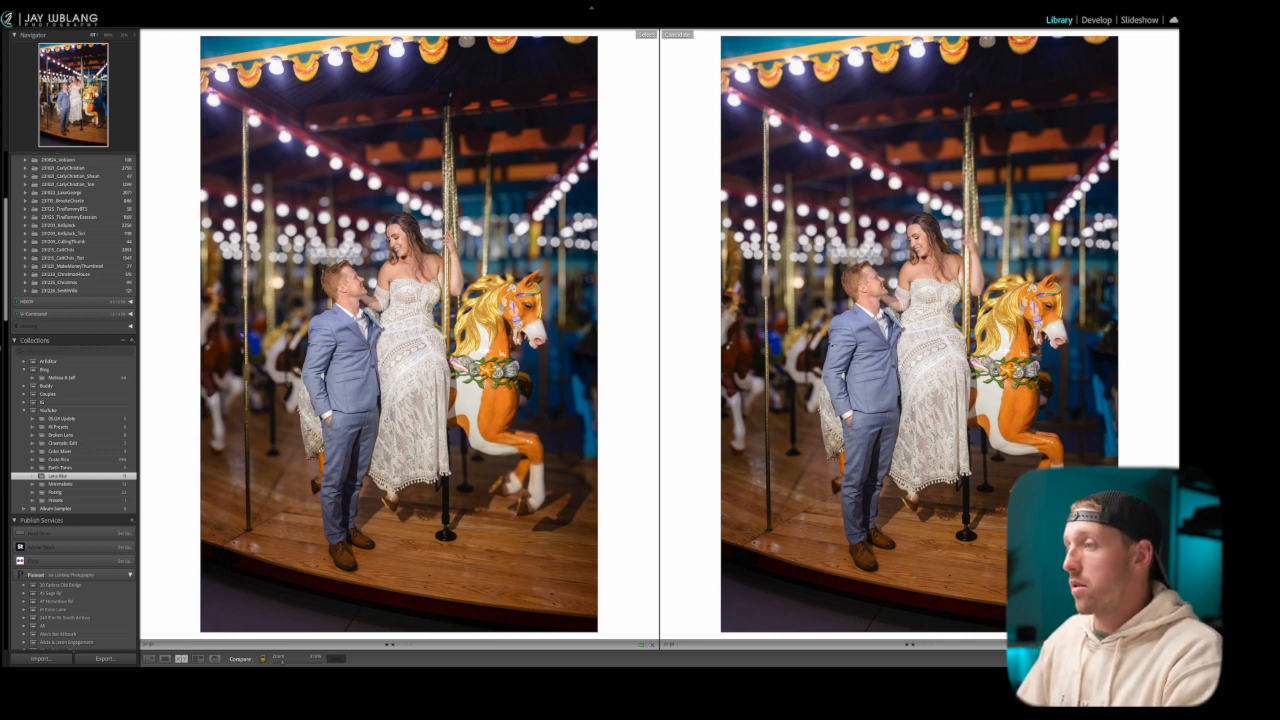
Compare the two blurred carousel versions side by side, examining the horse's legs and head, the bride's hand and the couple's edges
left_click_drag(546, 438, 543, 391)
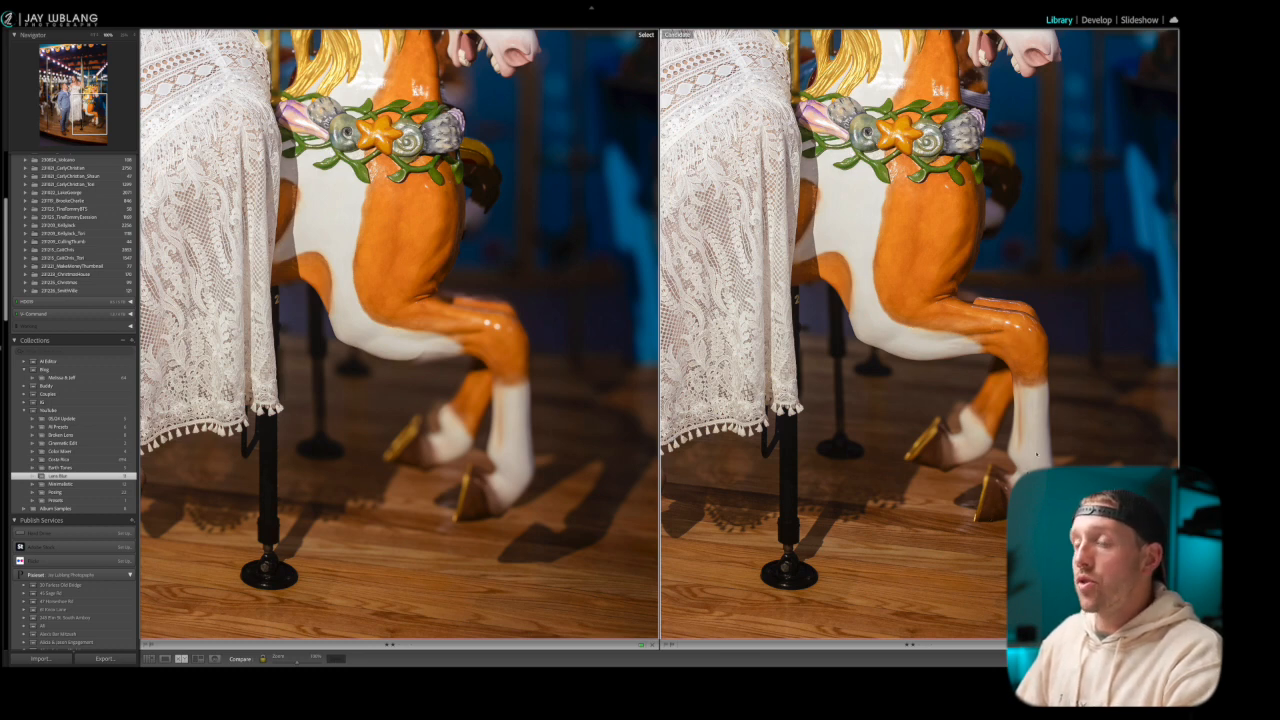
left_click_drag(900, 180, 870, 529)
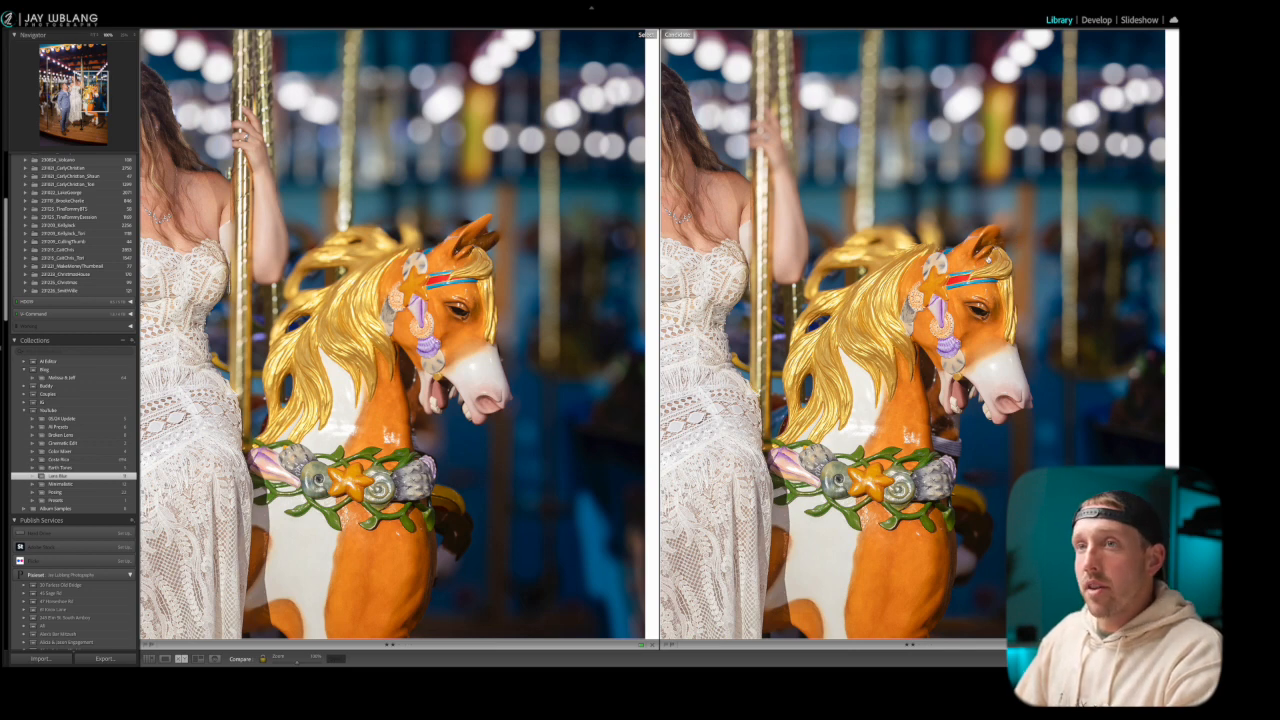
left_click_drag(547, 233, 627, 267)
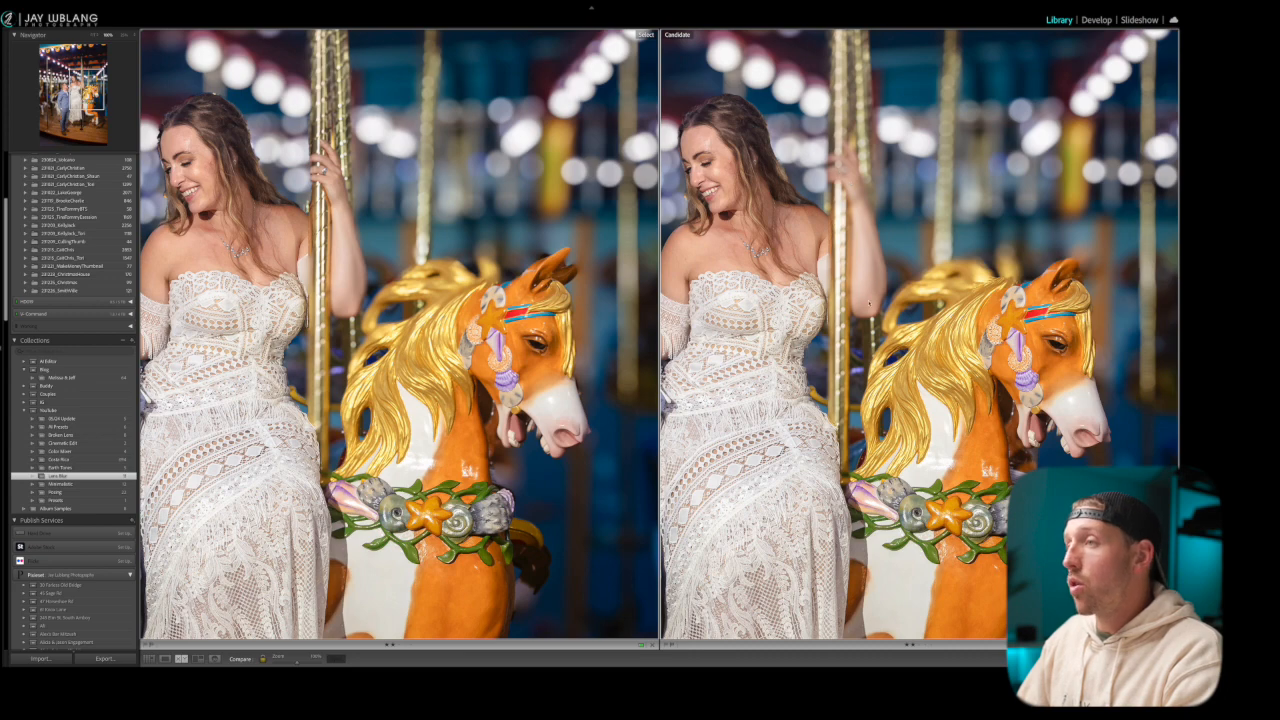
left_click_drag(763, 213, 971, 235)
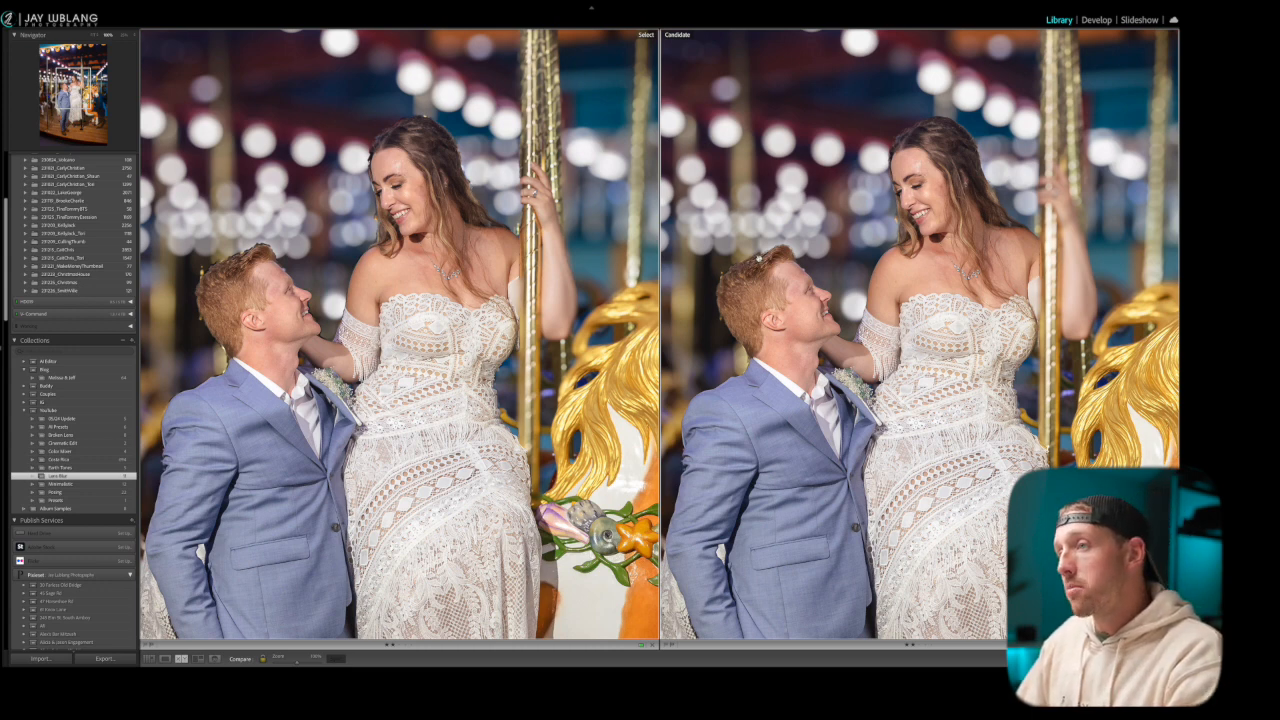
left_click_drag(950, 412, 1127, 195)
left_click_drag(877, 258, 857, 472)
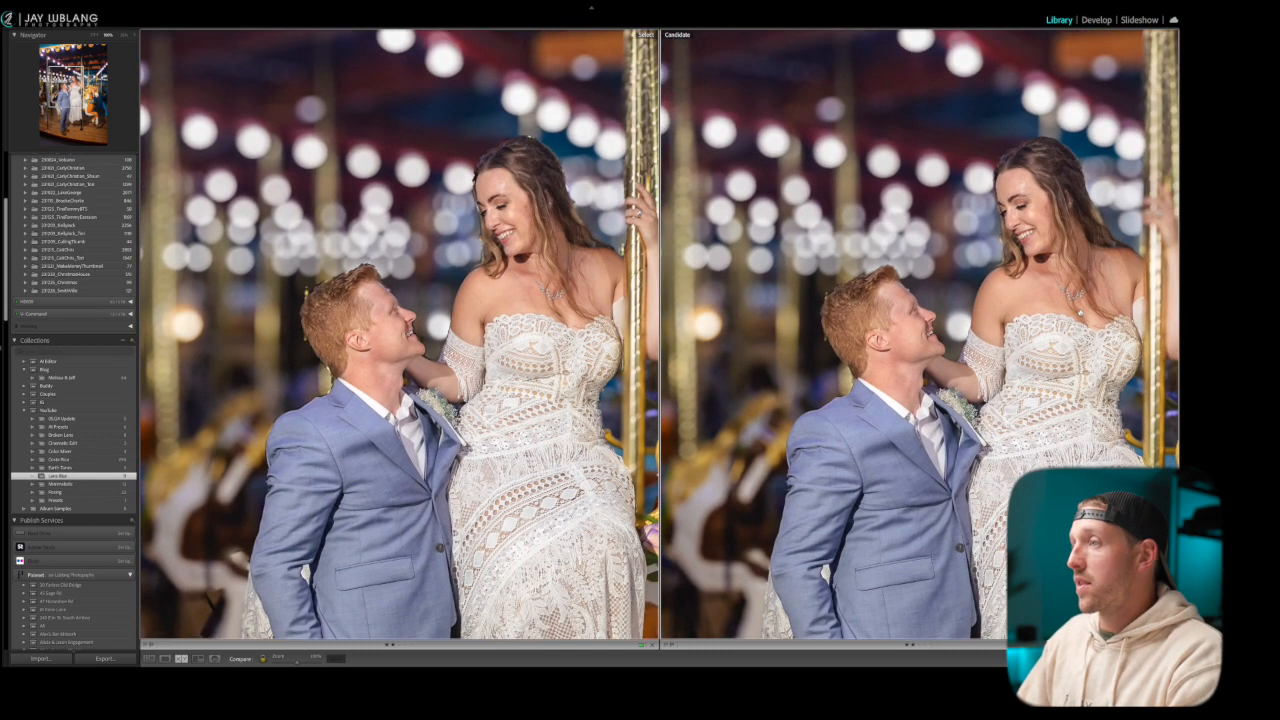
left_click_drag(1071, 287, 1035, 320)
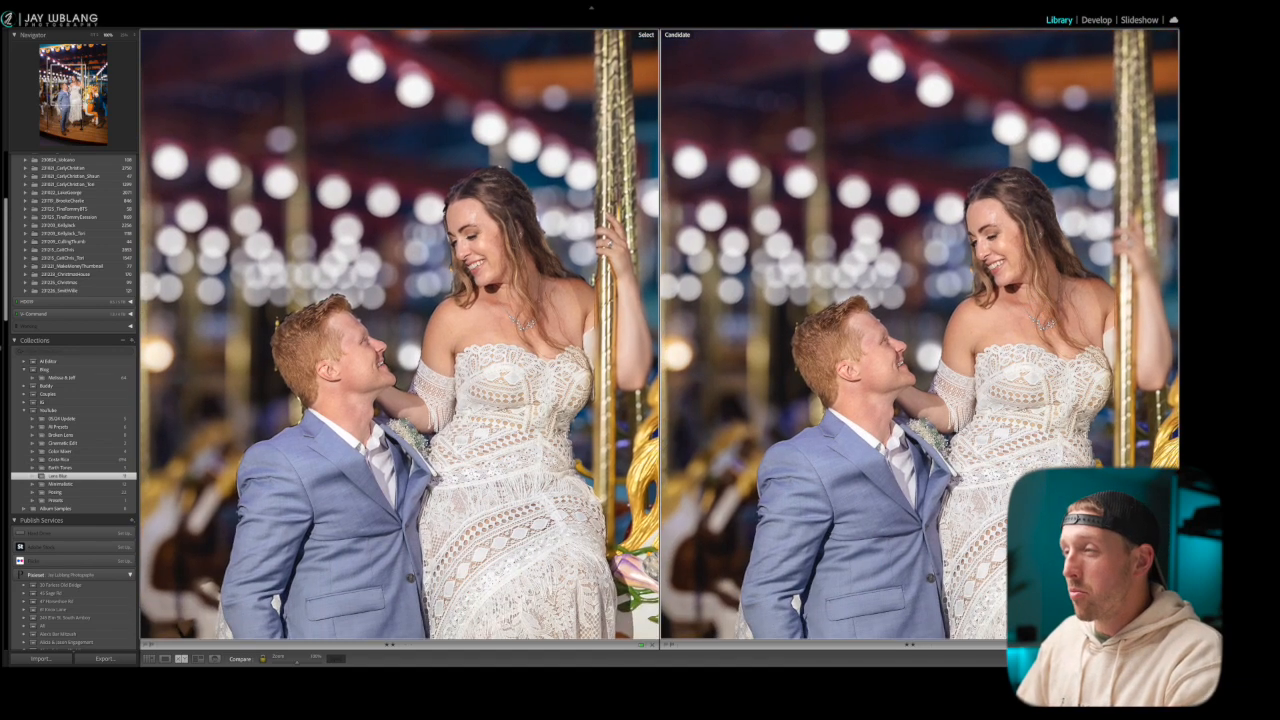
left_click(965, 430)
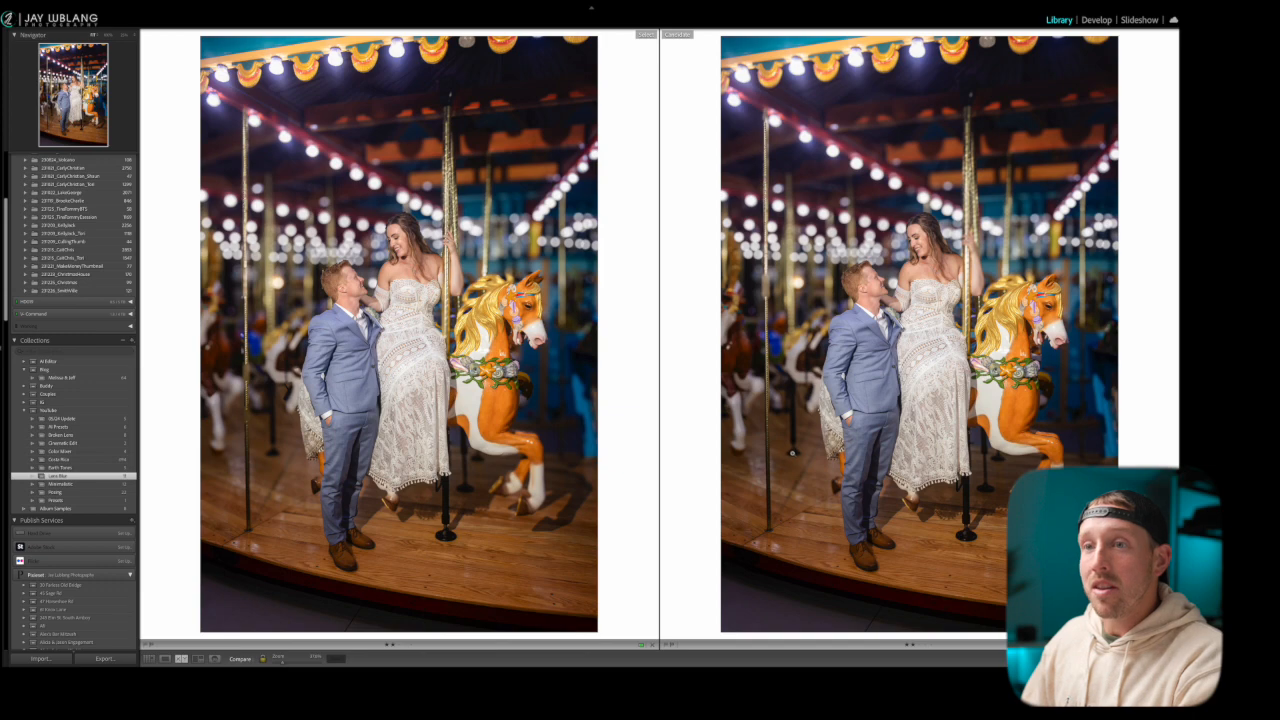
Examine the carousel pole and blurred background lights behind the groom in both versions, and return to the full-photo view
left_click(762, 291)
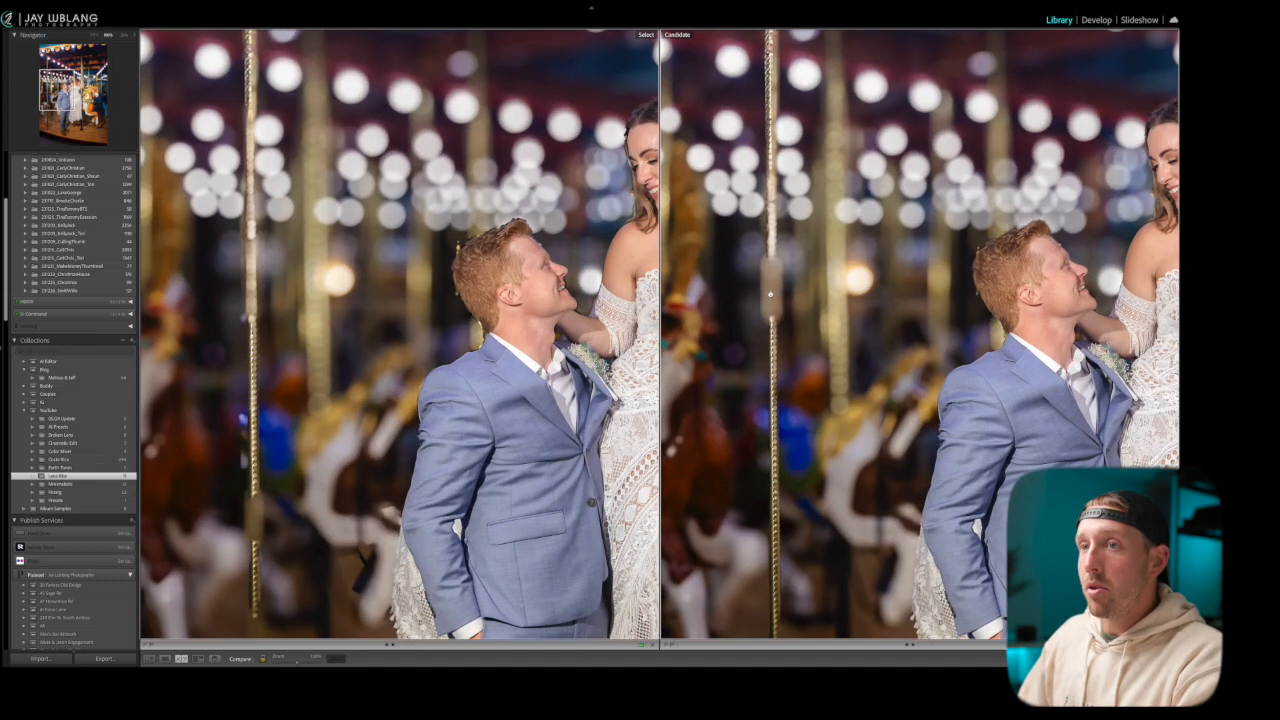
left_click_drag(763, 291, 782, 369)
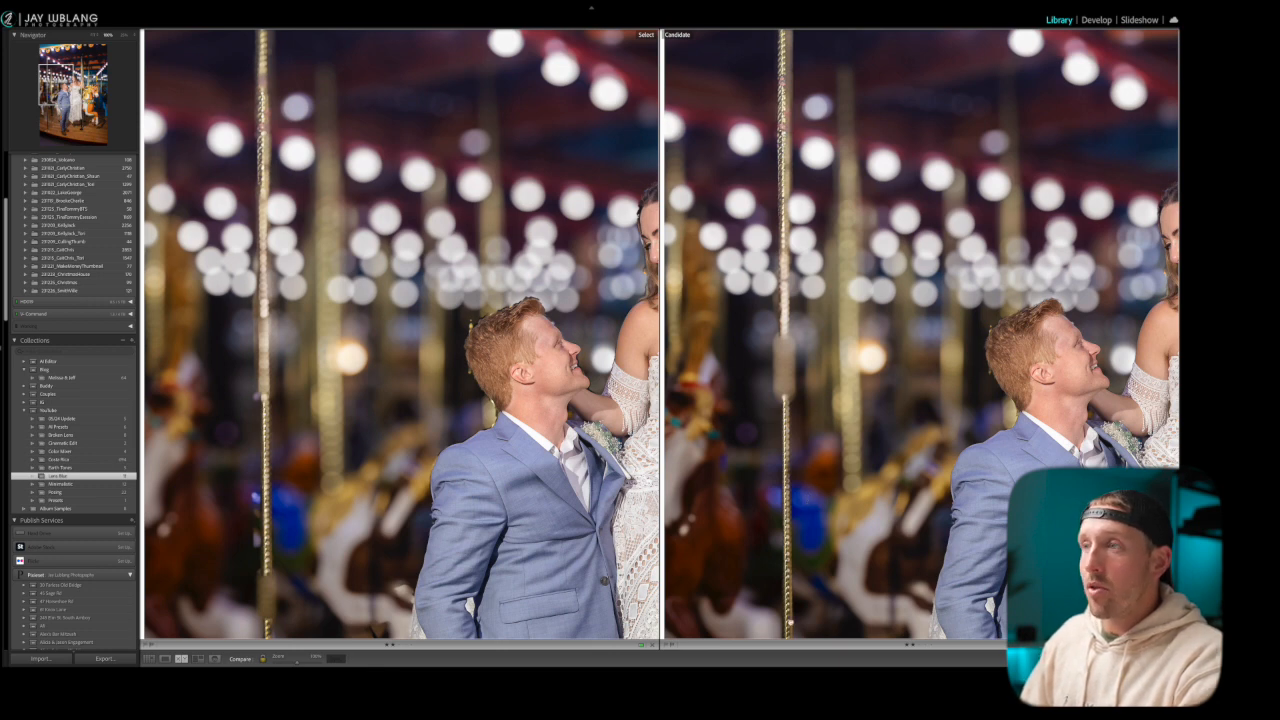
left_click_drag(790, 618, 762, 523)
mouse_move(771, 591)
left_mouse_down()
mouse_move(786, 391)
mouse_move(779, 579)
left_mouse_up()
left_click_drag(787, 358, 770, 547)
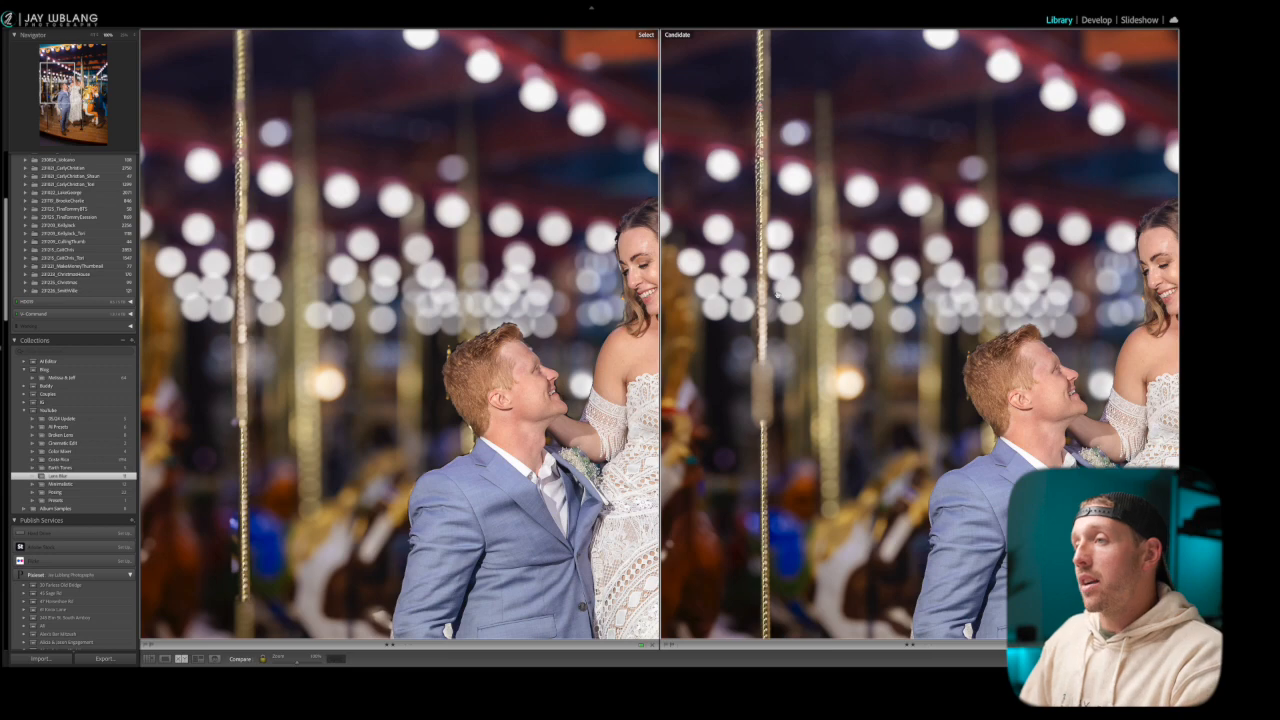
left_click(779, 296)
Open the original suspension bridge photo and view its two lens-blurred versions one after the other
mouse_move(470, 663)
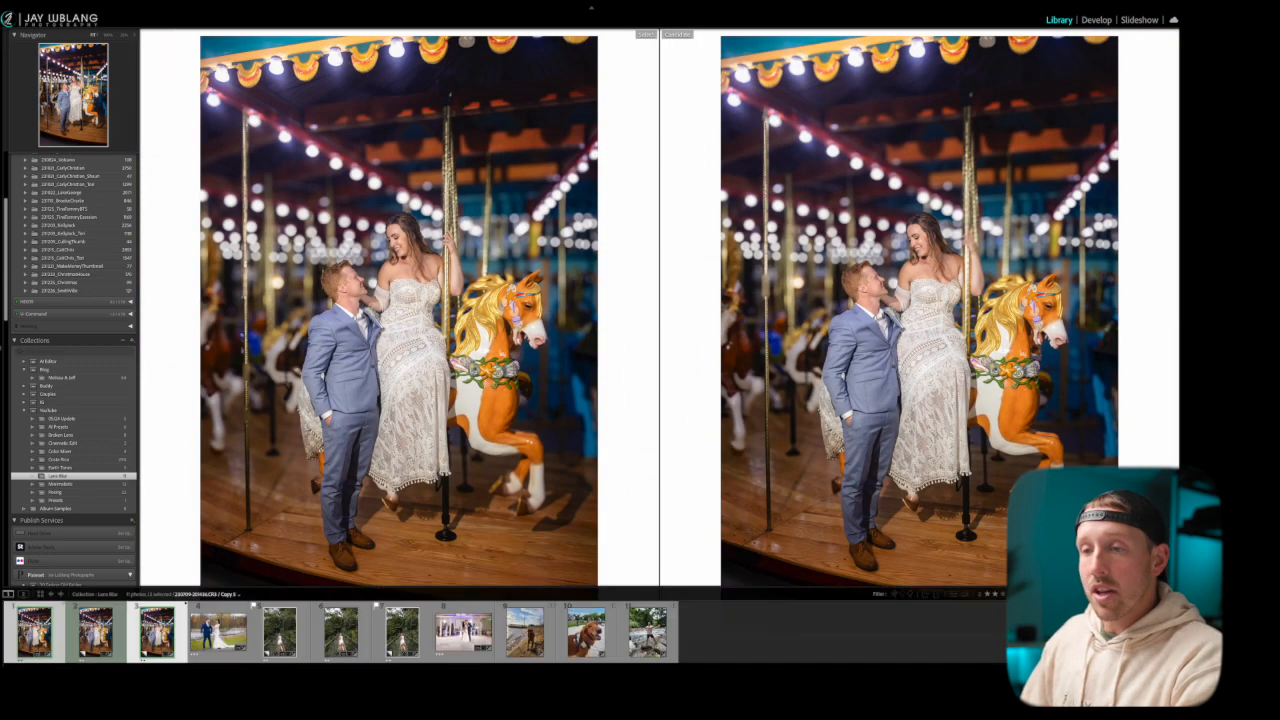
double_click(284, 632)
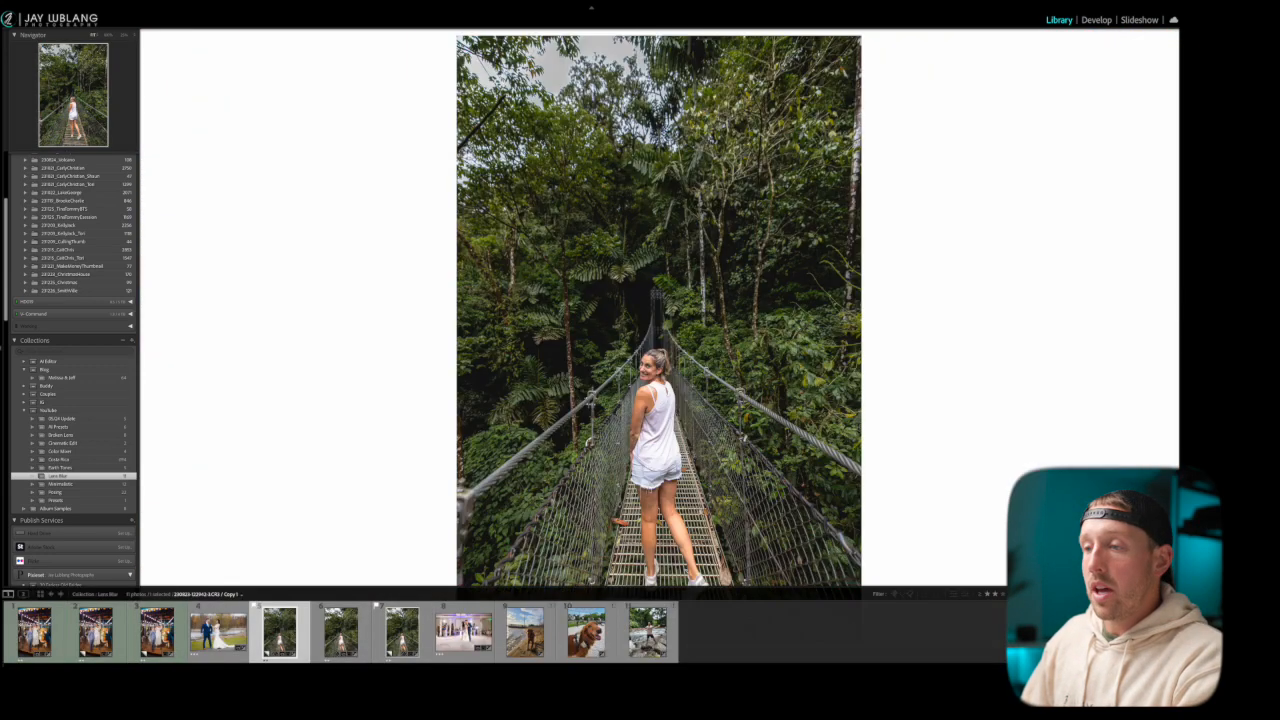
left_click(591, 667)
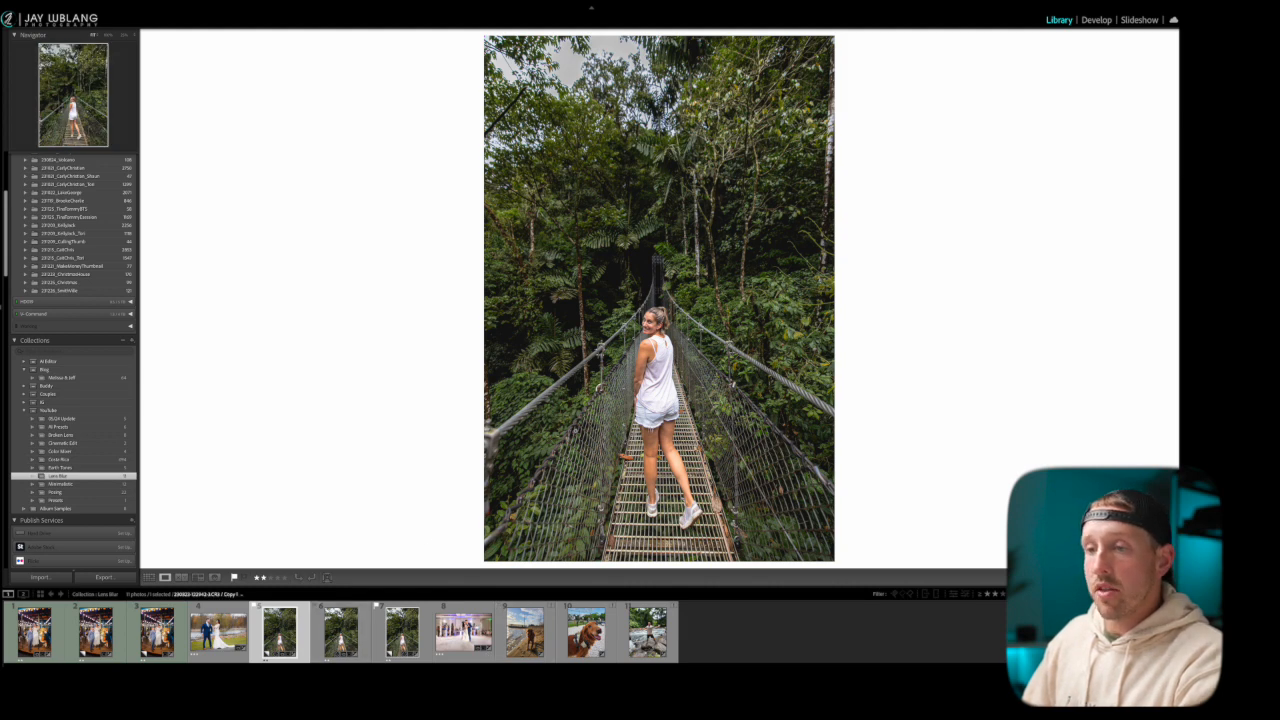
key("Right")
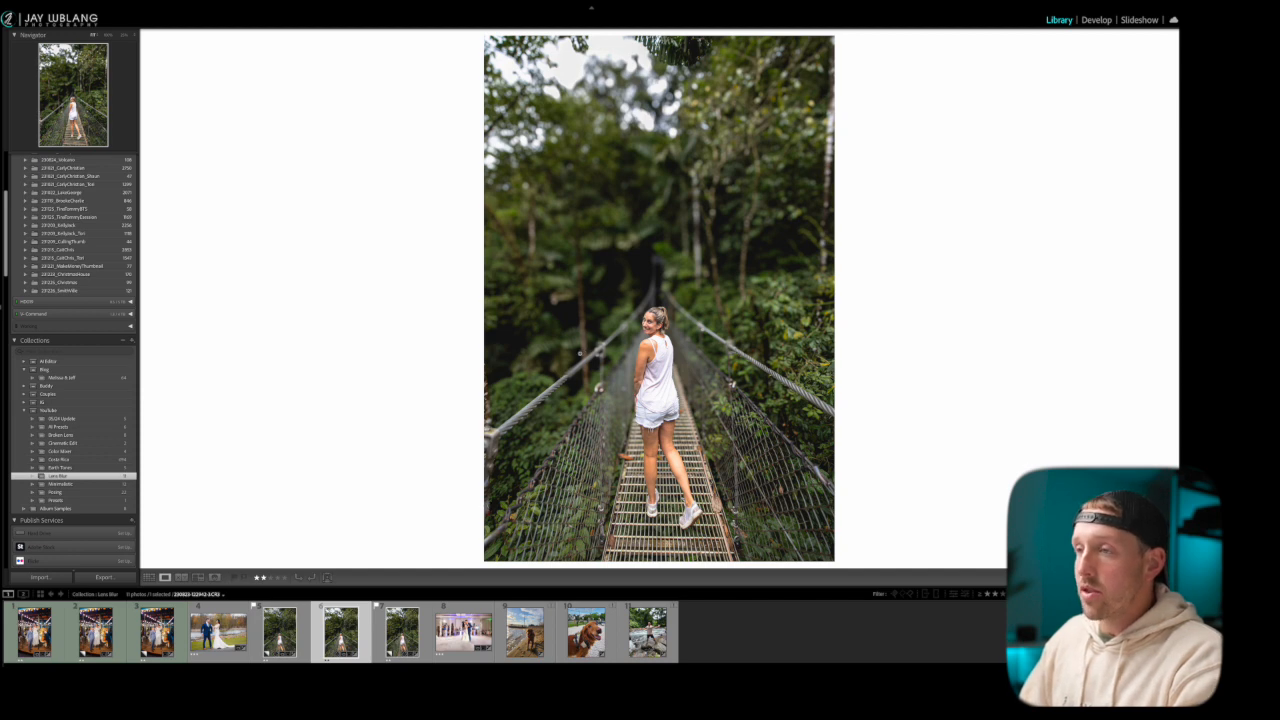
left_click(400, 635)
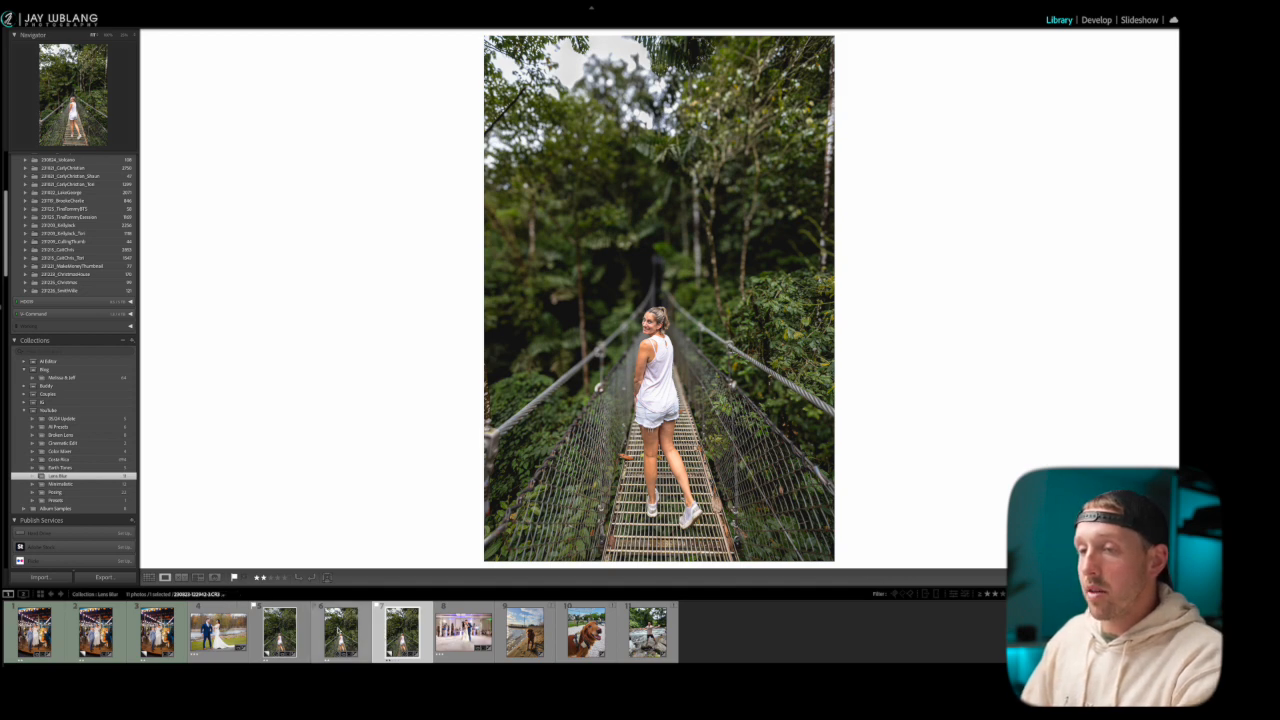
Compare the two blurred suspension bridge versions side by side, examining the focus transition along the cable behind the woman
left_click(349, 636, "super")
left_click(349, 636)
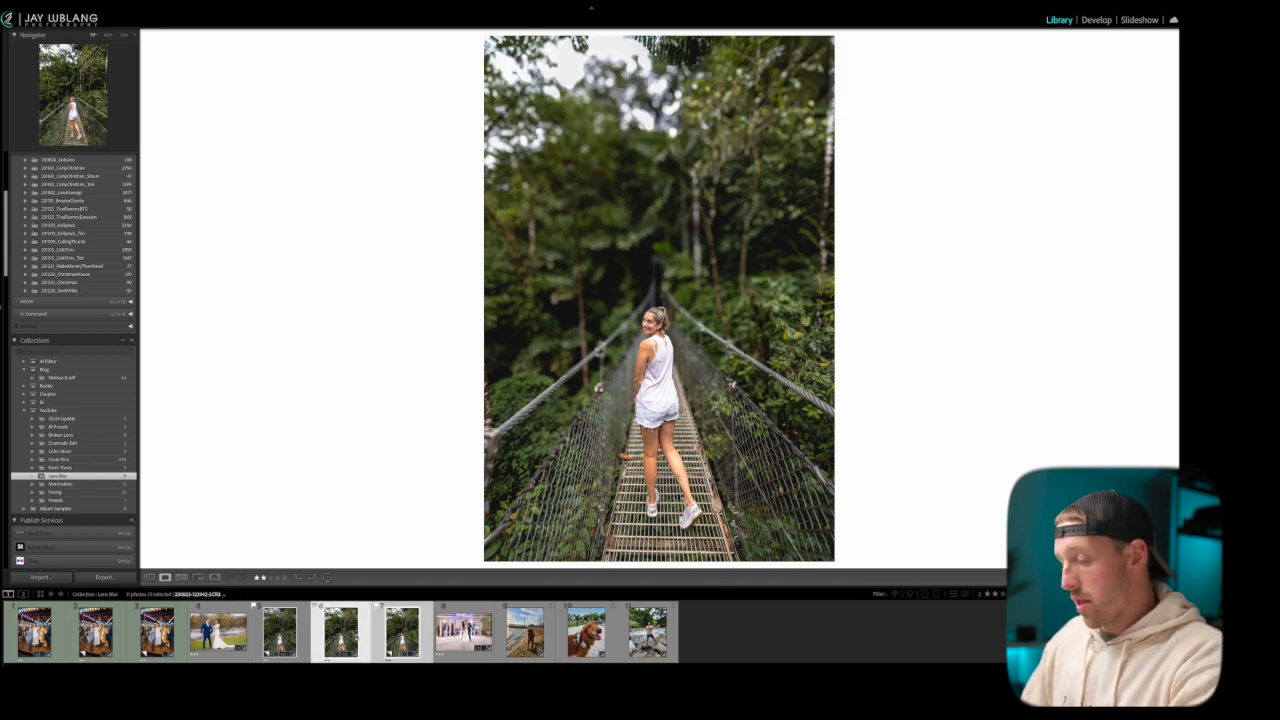
key("c")
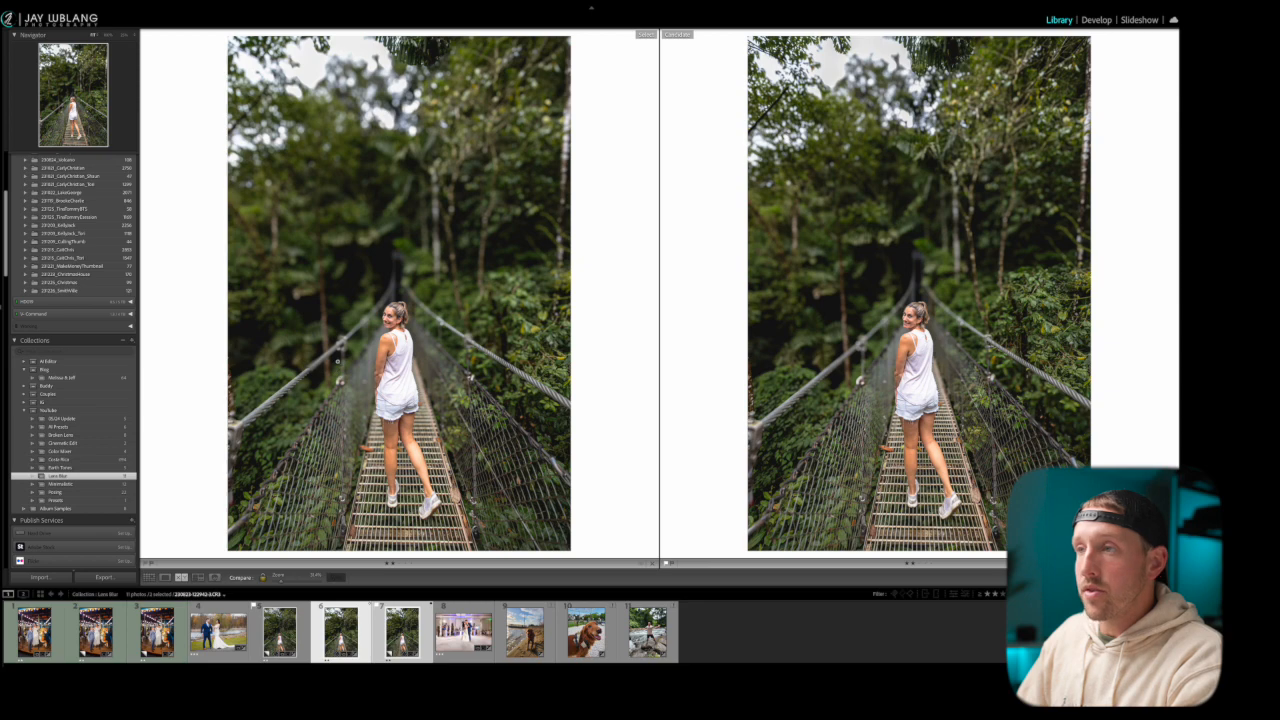
left_click(321, 368)
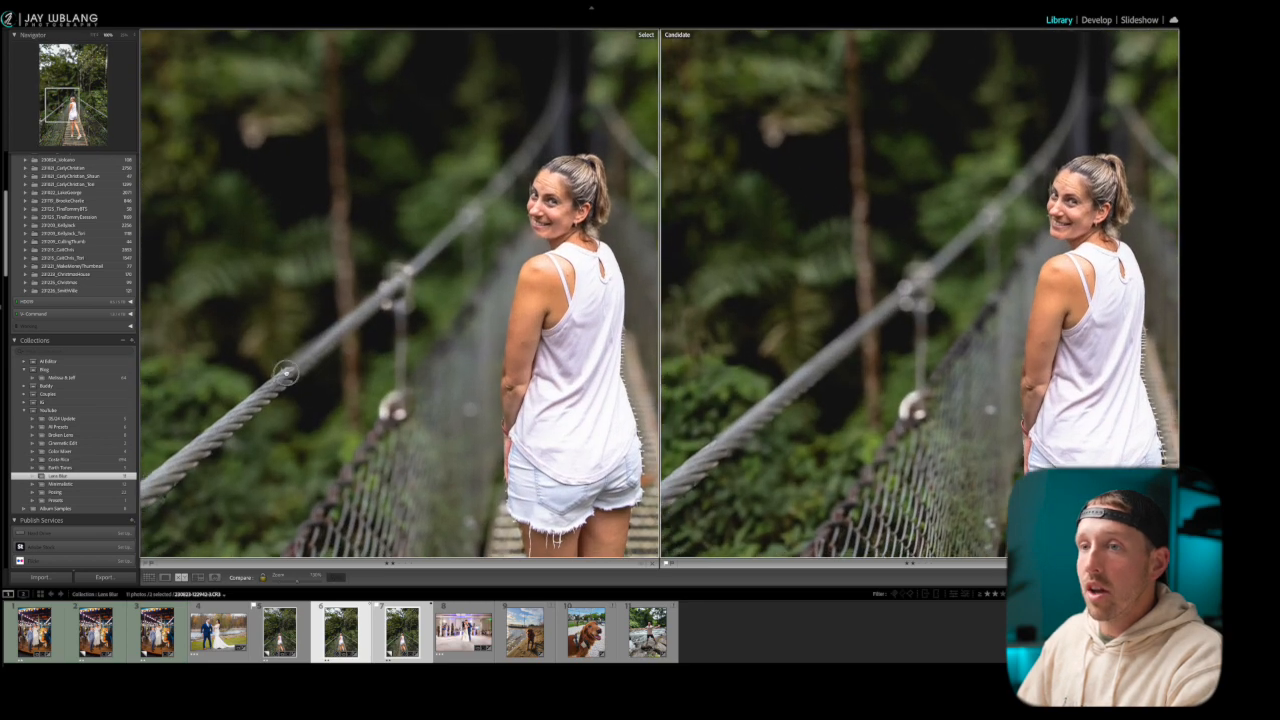
left_click_drag(287, 373, 298, 371)
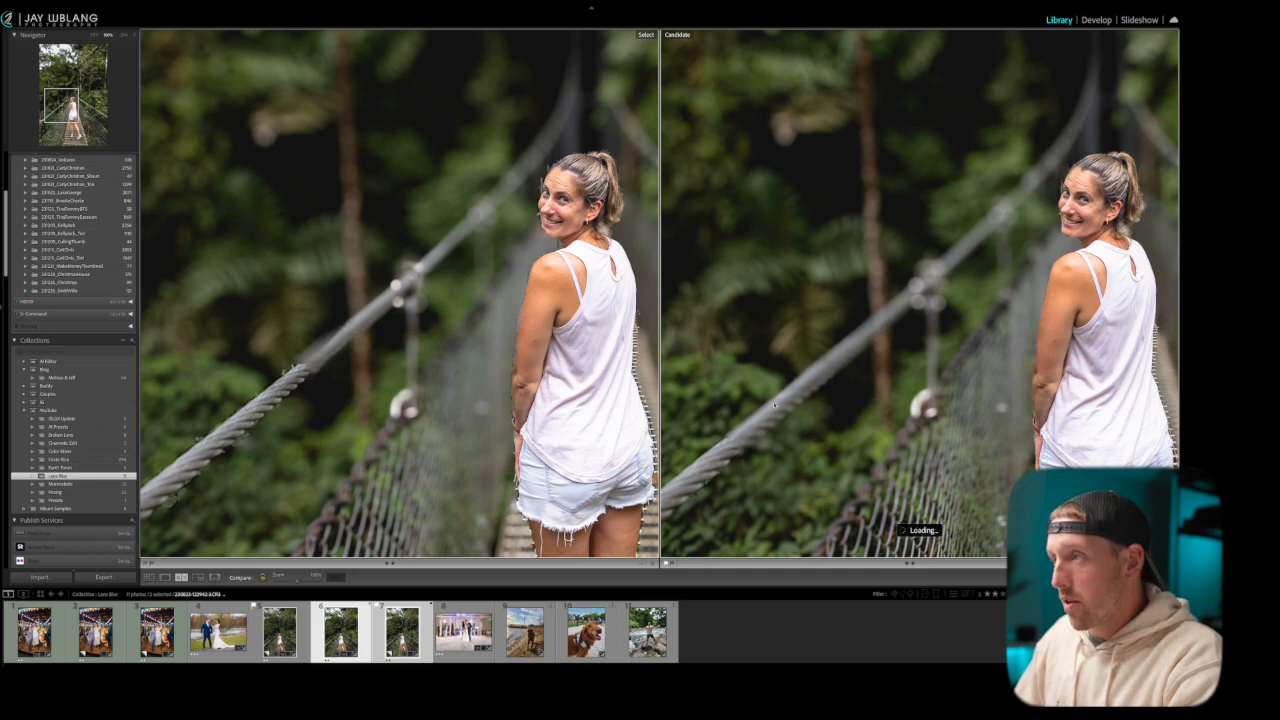
Examine the woman's outline, the walkway at her feet, and the netting and cable ahead of her in both bridge versions
left_click_drag(925, 284, 745, 342)
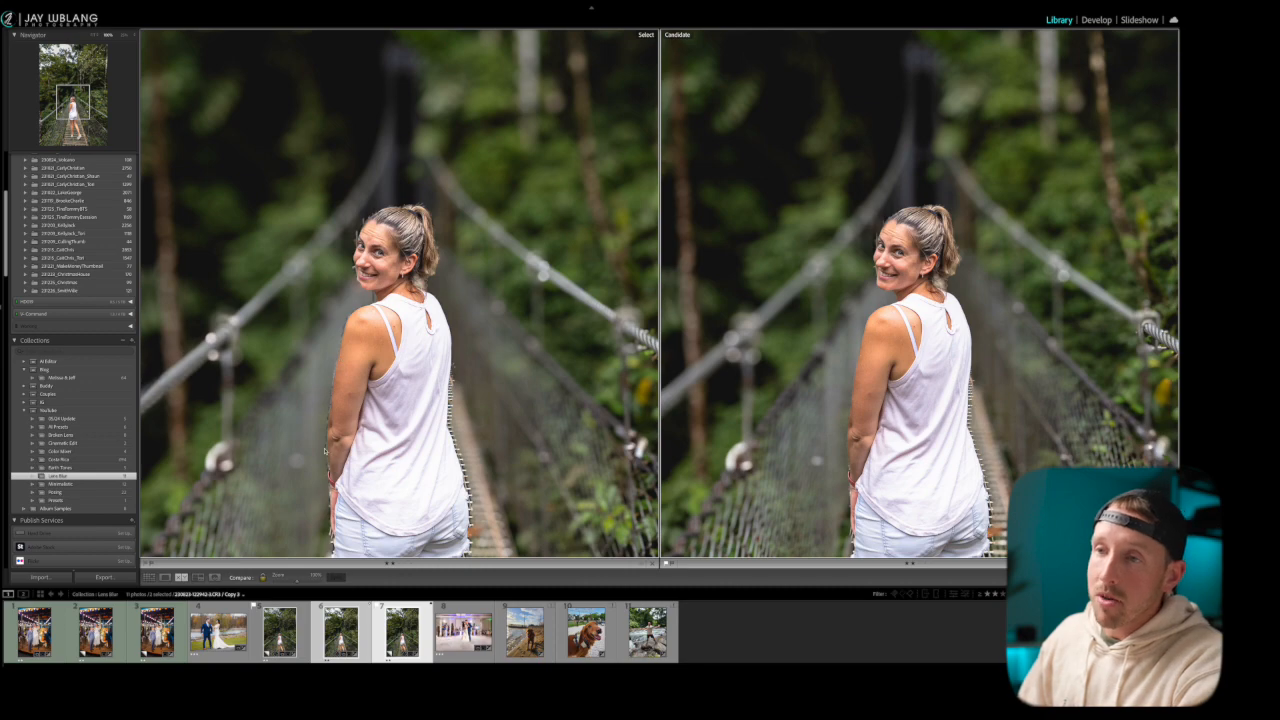
left_click_drag(402, 524, 363, 471)
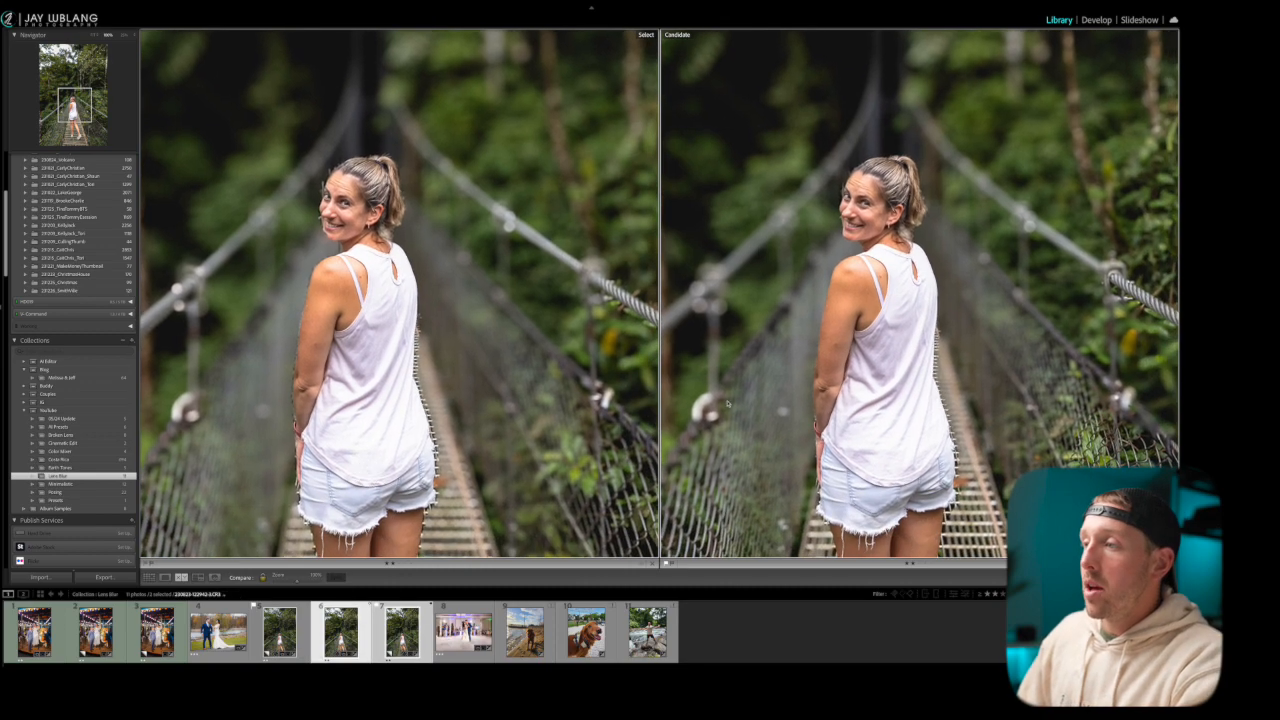
left_click_drag(957, 496, 903, 444)
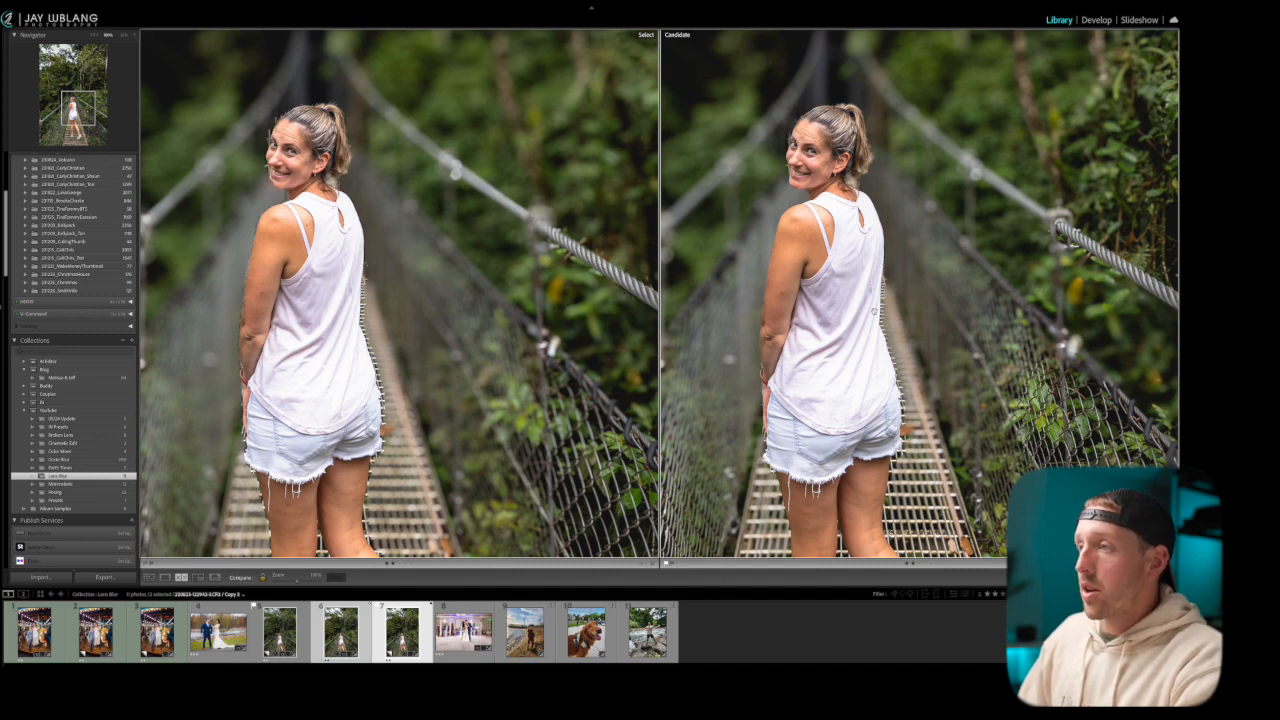
left_click_drag(885, 469, 895, 211)
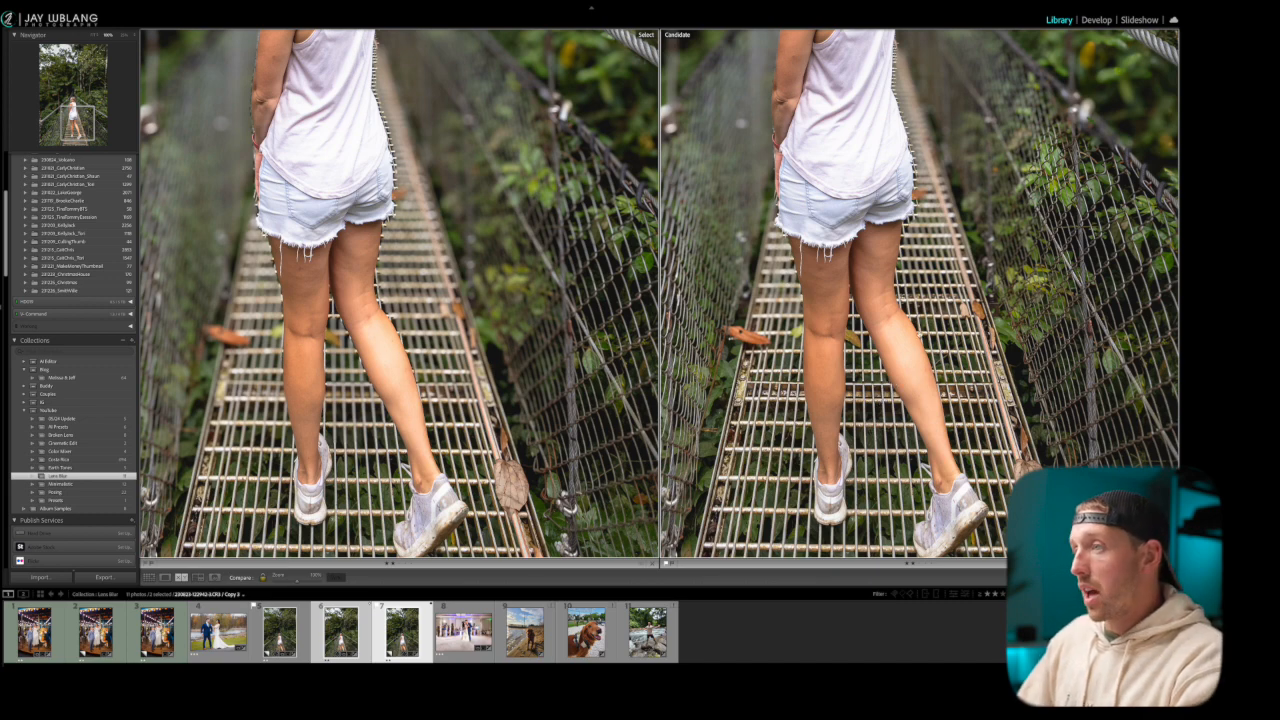
left_click_drag(969, 217, 896, 438)
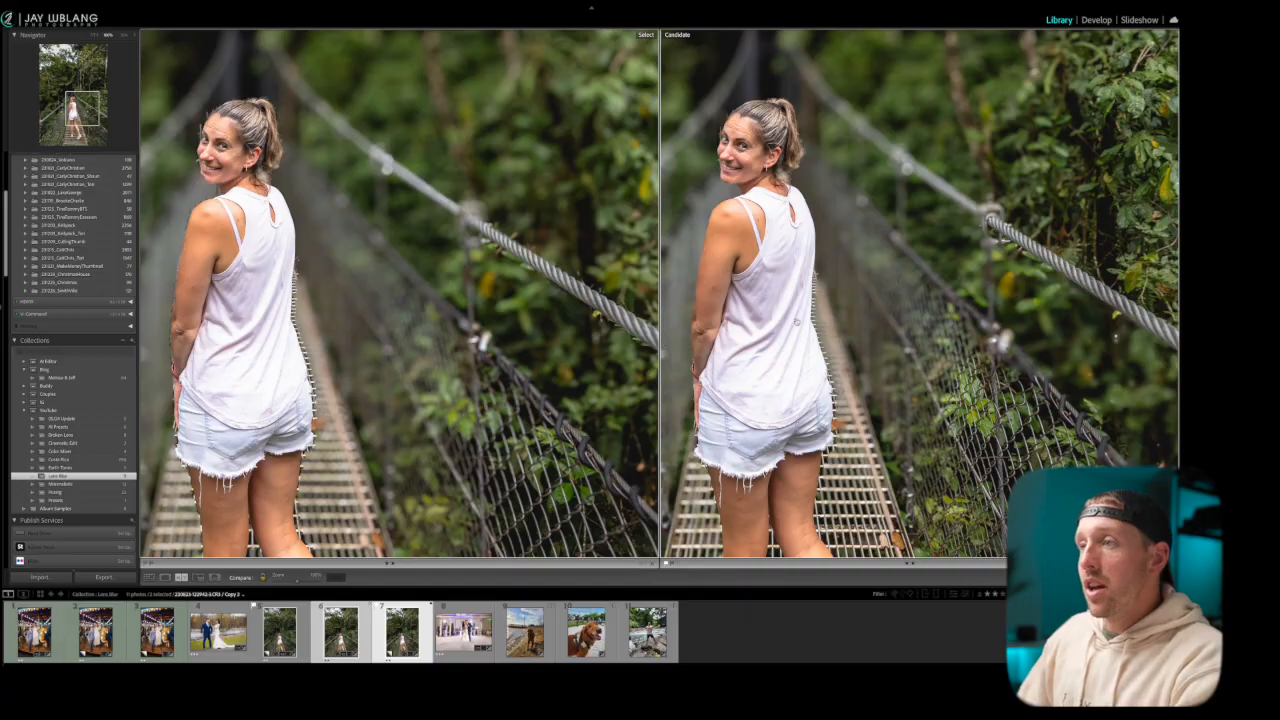
left_click(797, 321)
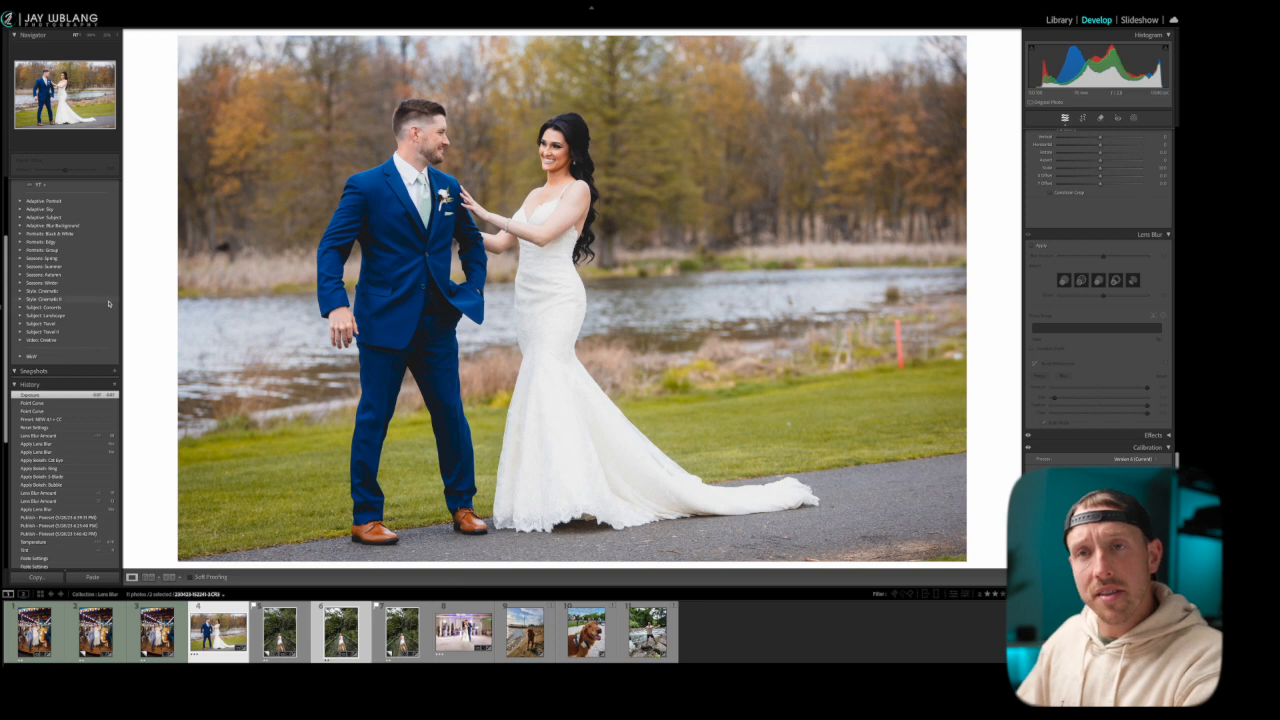
Expand the Adaptive: Blur Background preset group for the lakeside wedding couple photo
scroll(79, 310, "up", 2)
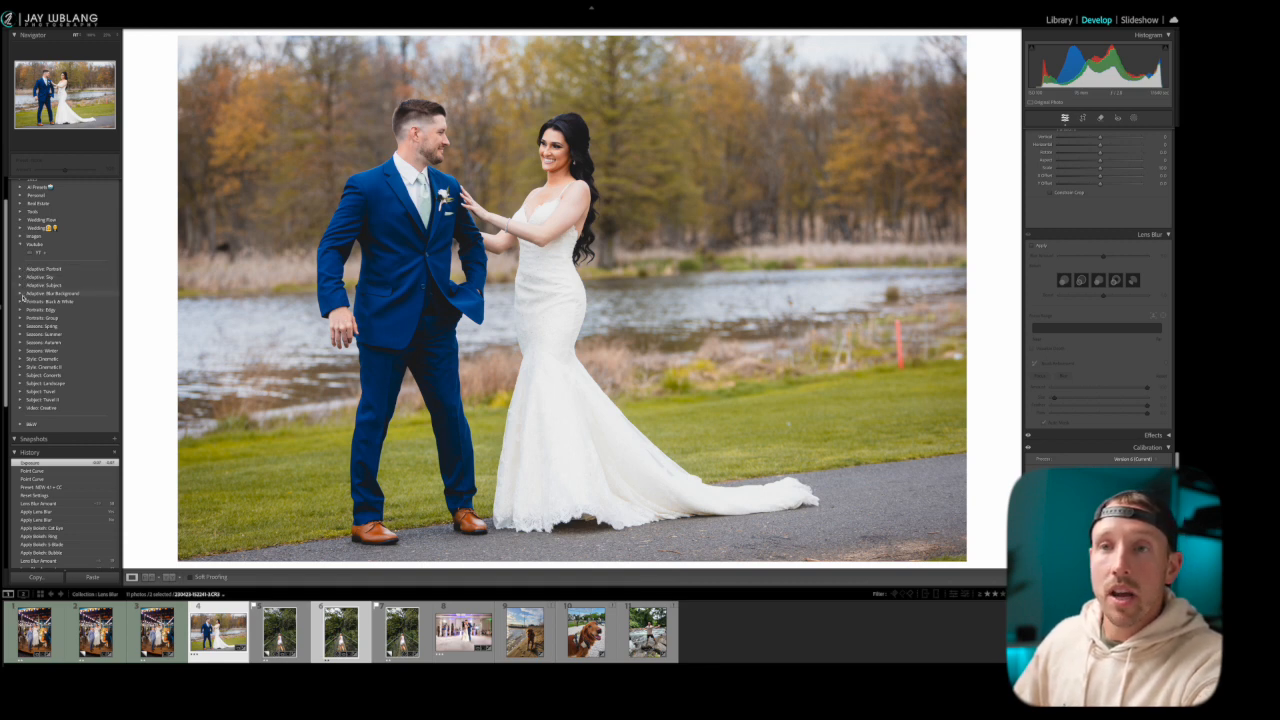
left_click(18, 294)
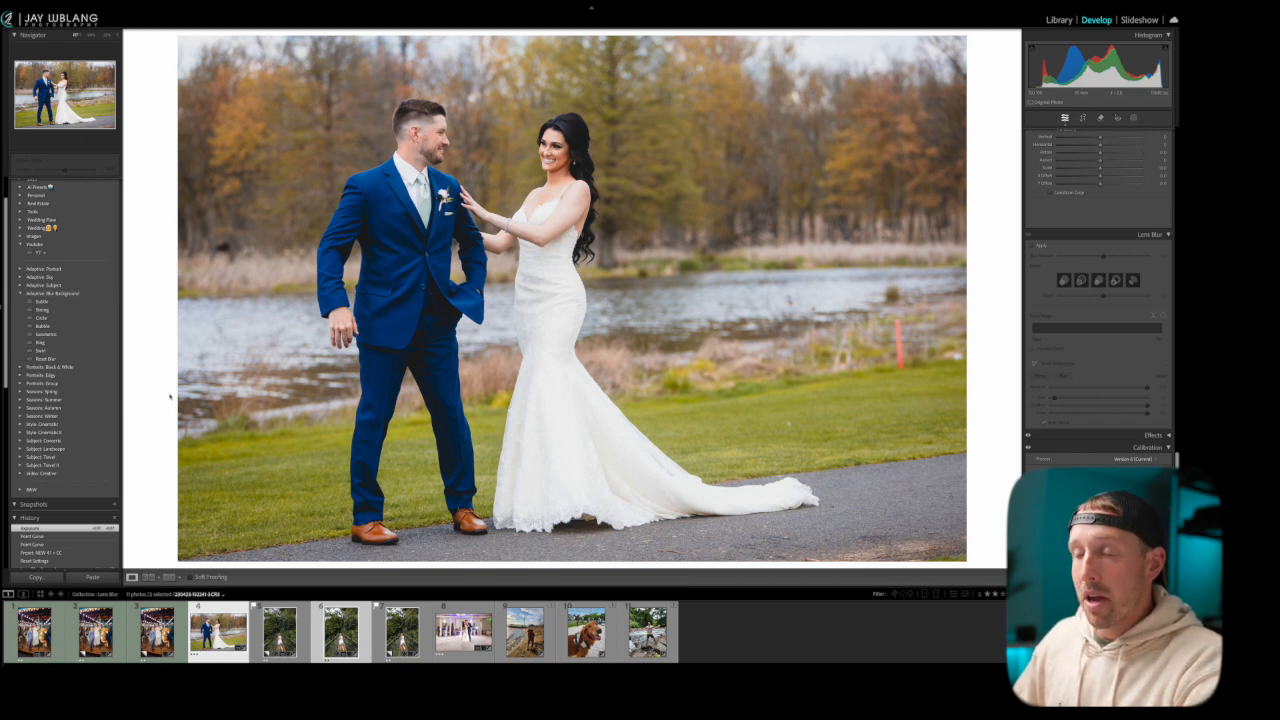
Try the Subtle background blur preset on the wedding photo, compare it with the preceding Exposure history state, and revert to that state
left_click(80, 302)
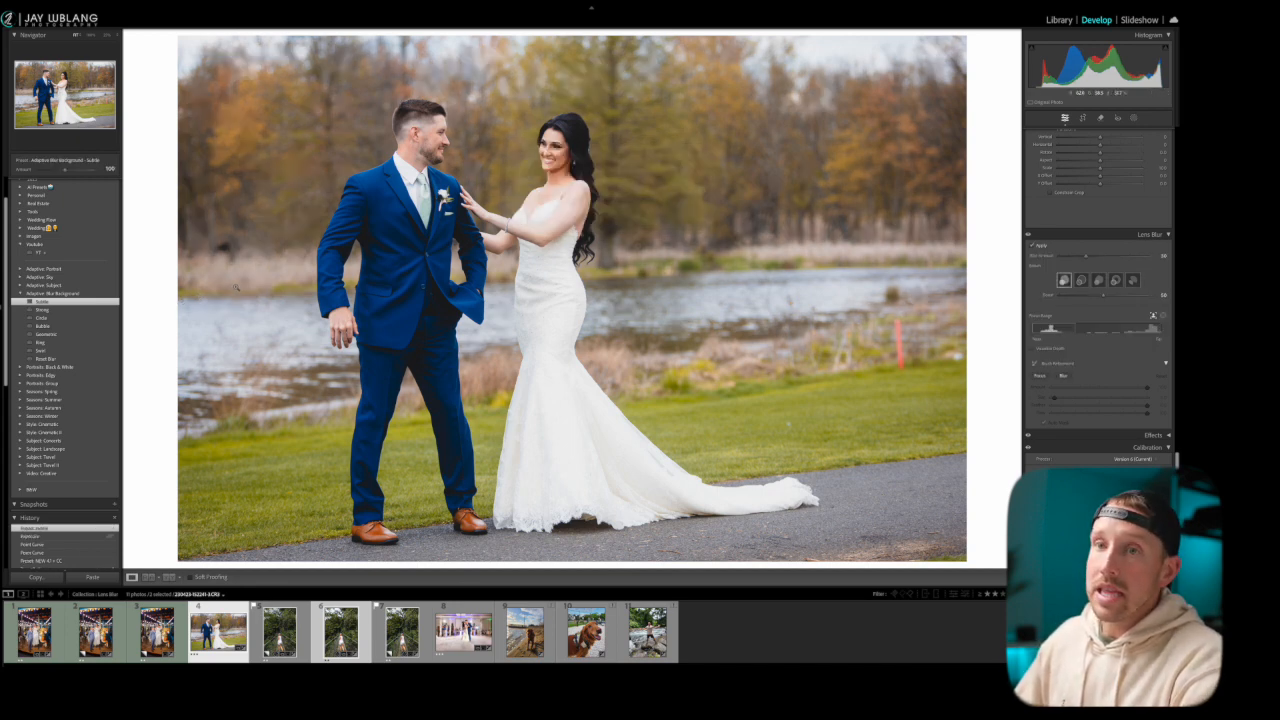
left_click(111, 538)
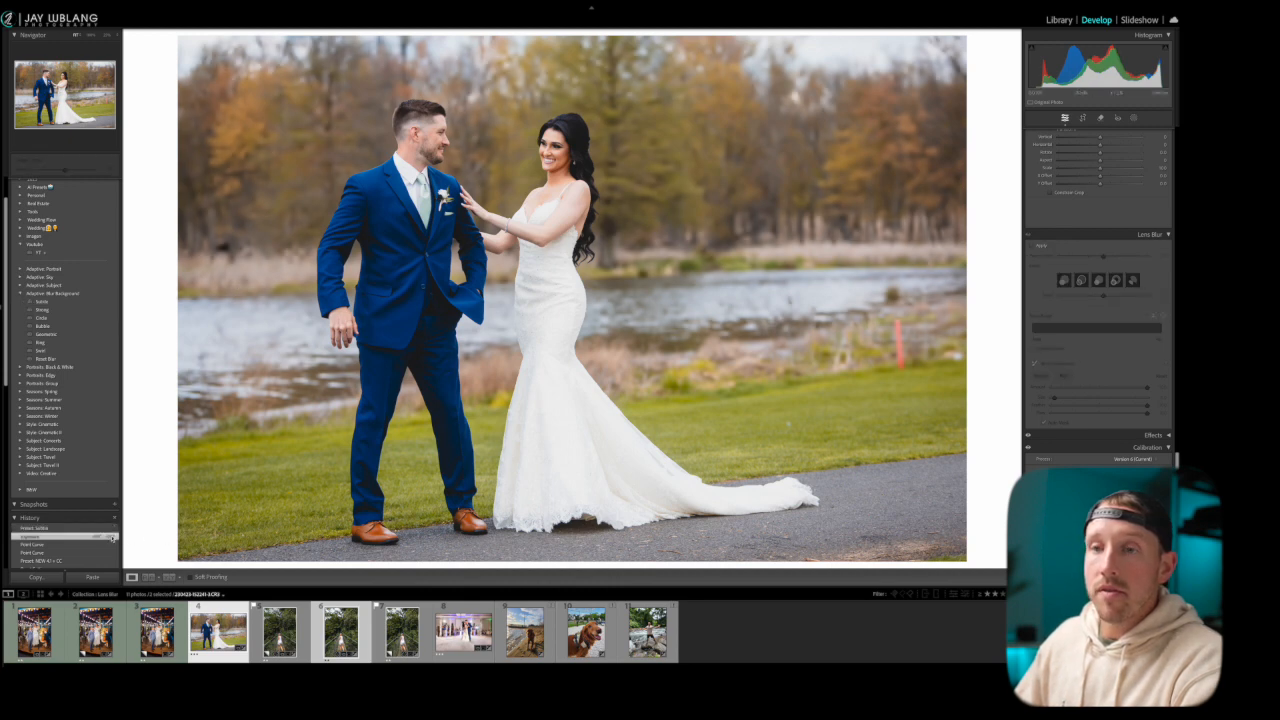
left_click(98, 529)
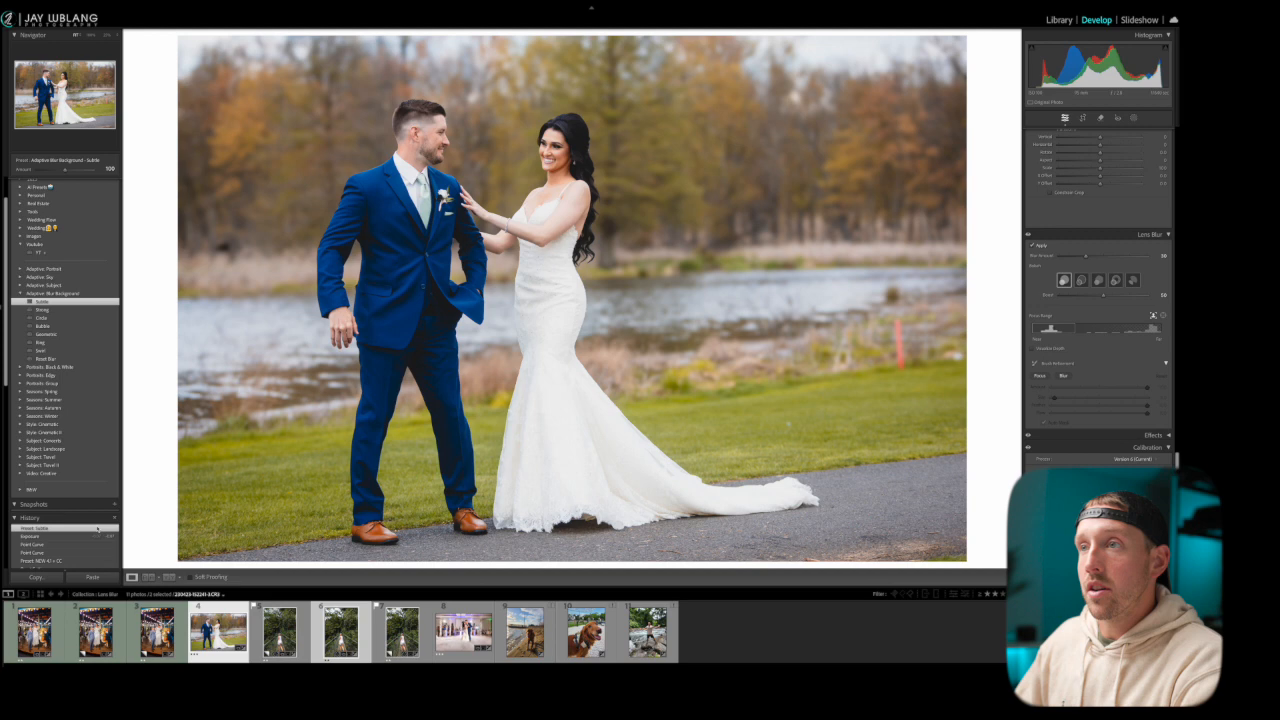
left_click(93, 538)
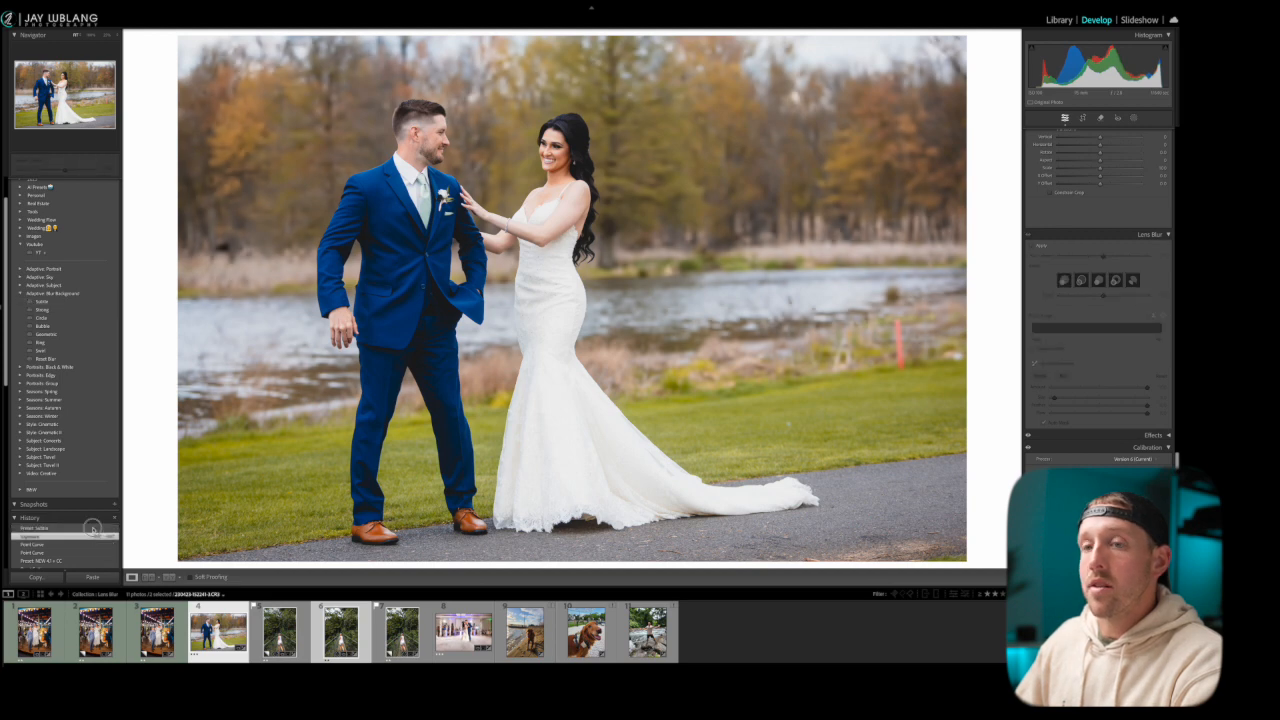
left_click(96, 528)
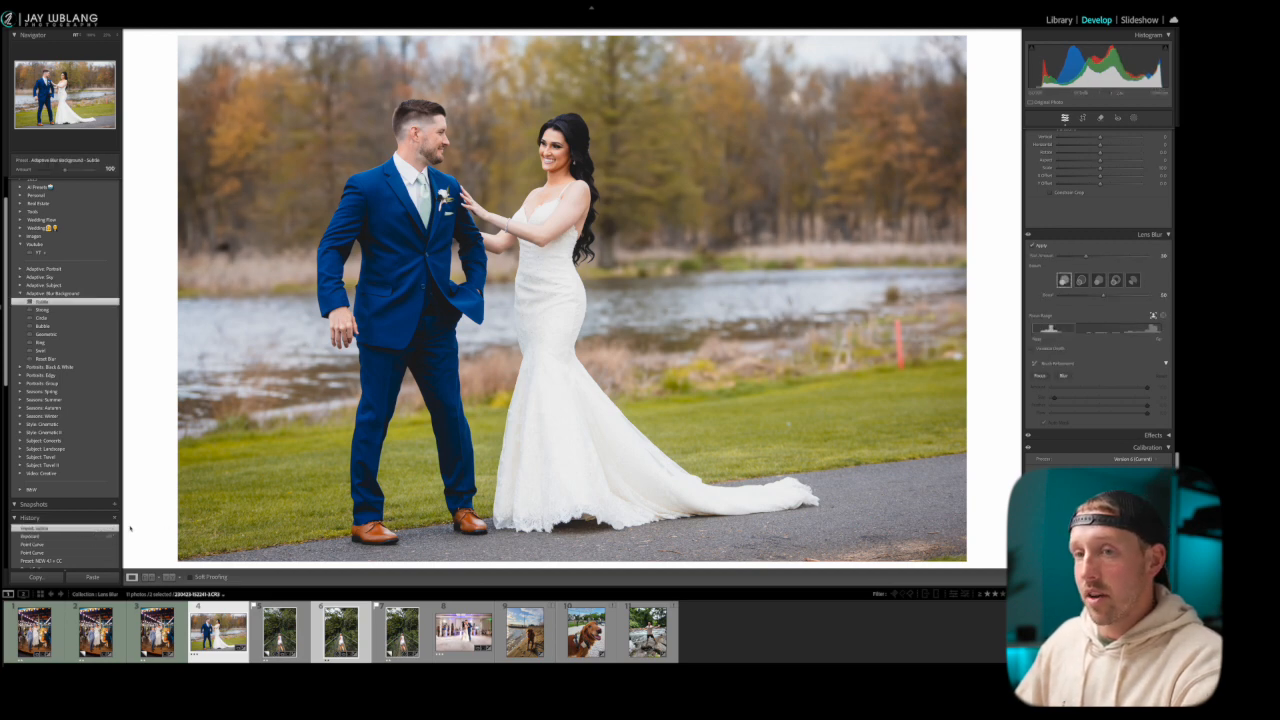
left_click(94, 537)
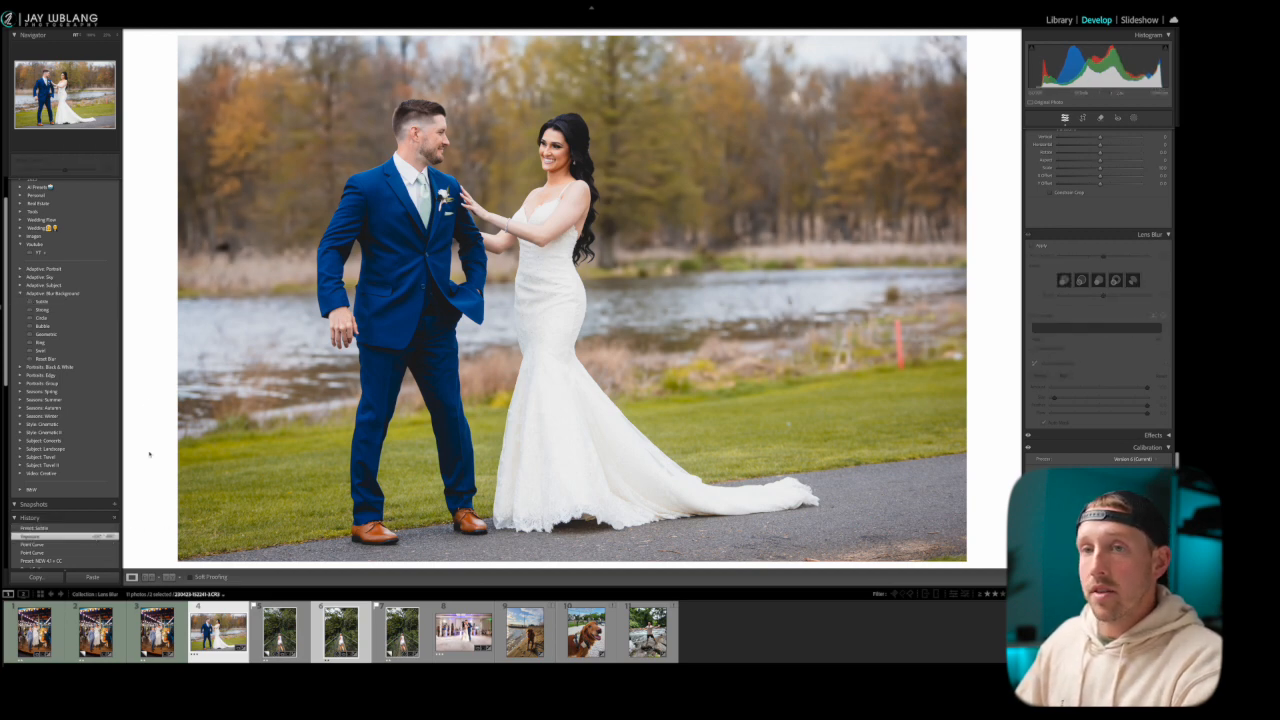
Try the Strong background blur preset on the wedding photo and undo it
left_click(96, 310)
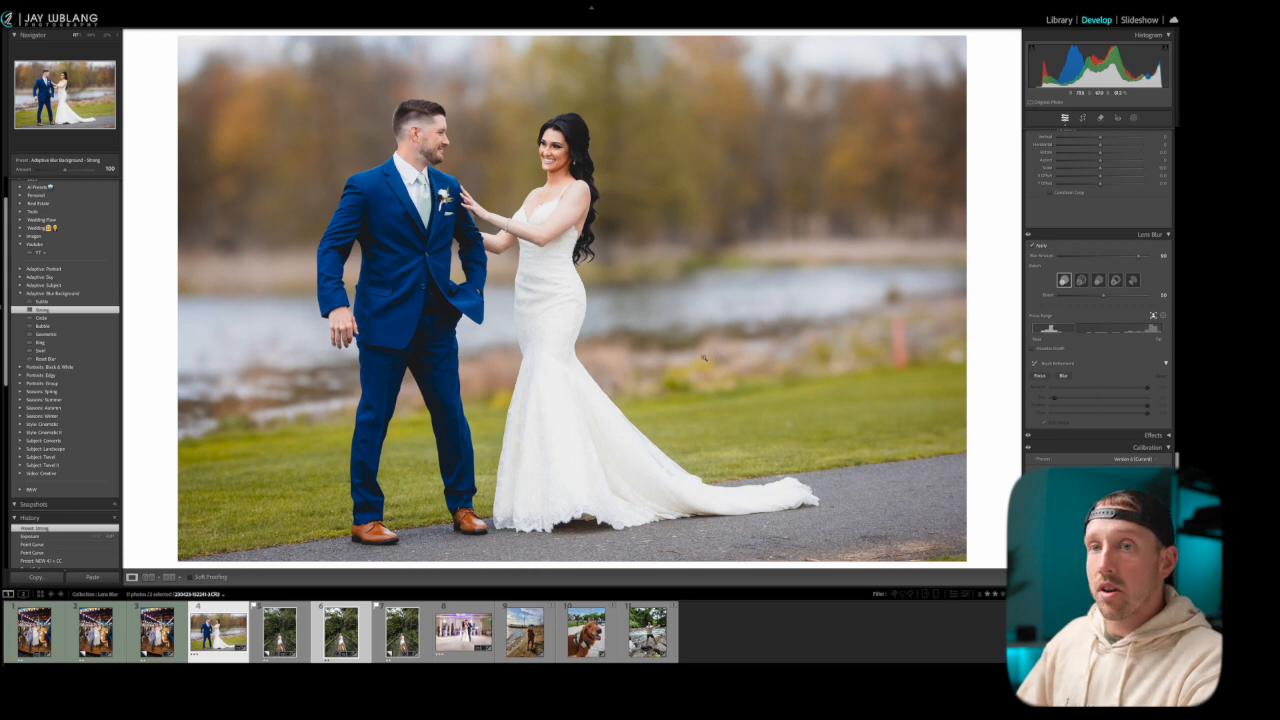
key("ctrl+z")
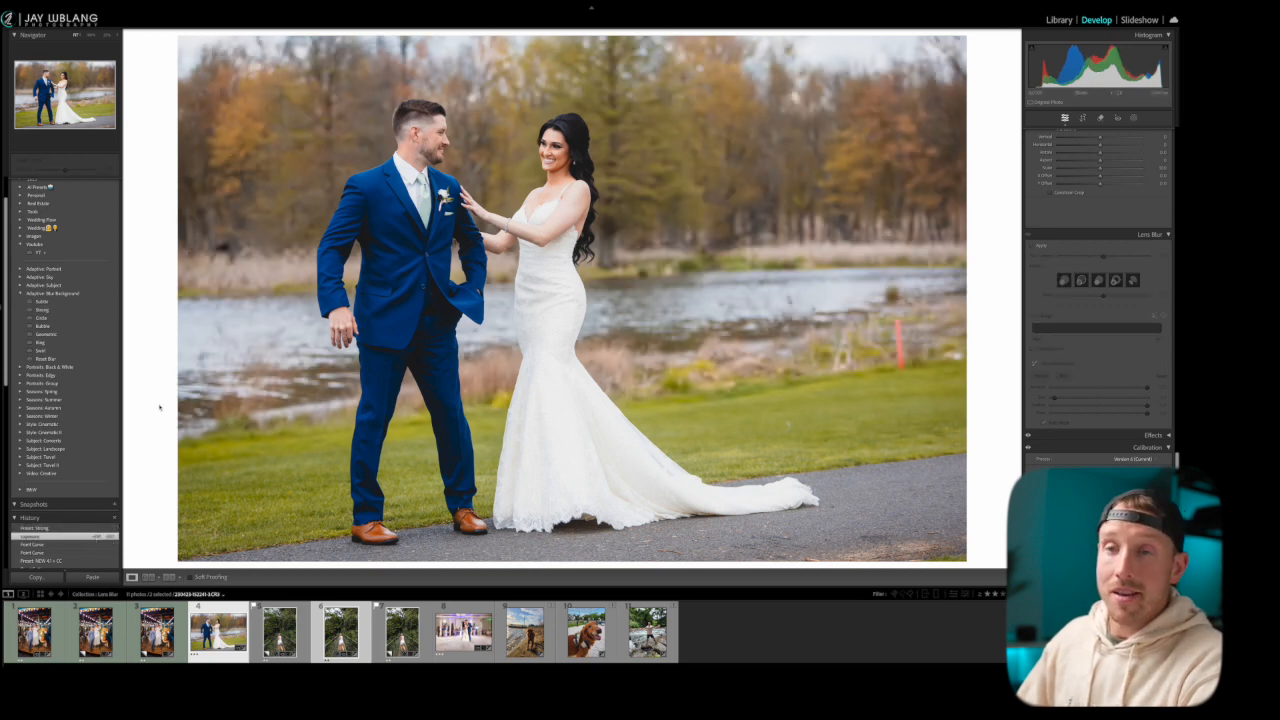
Apply the Circle background blur preset to the wedding couple photo
left_click(92, 317)
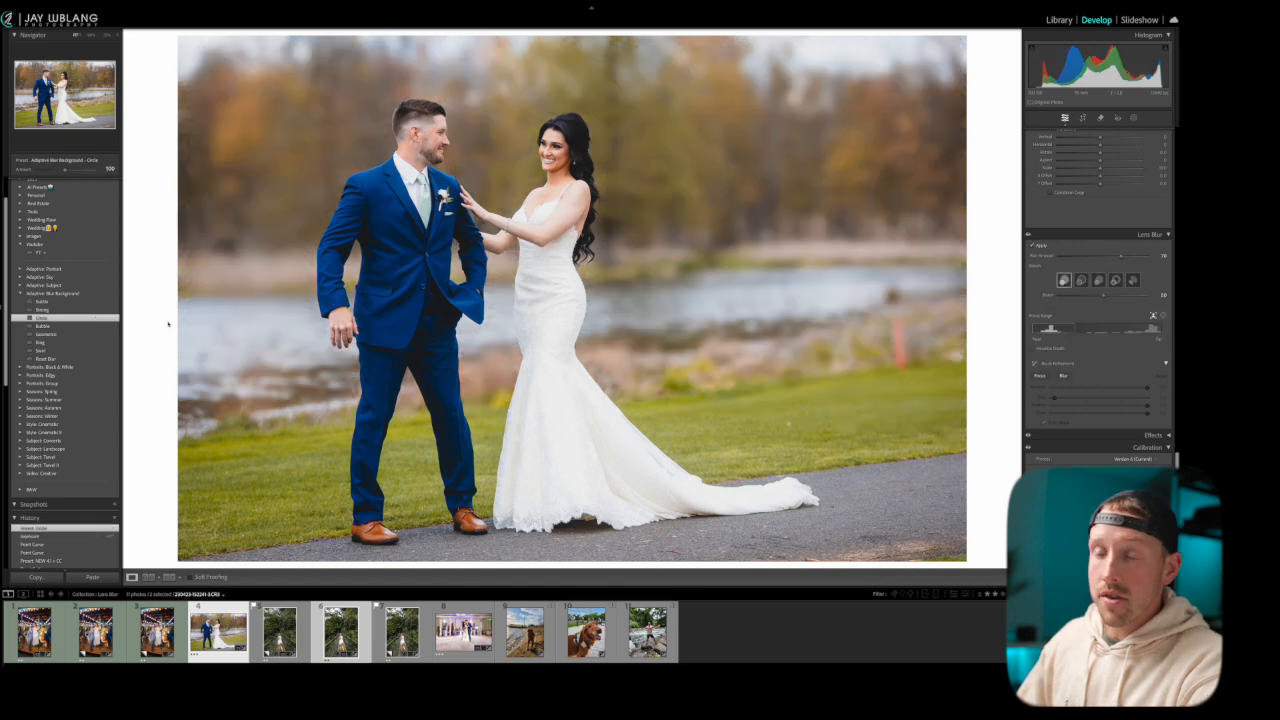